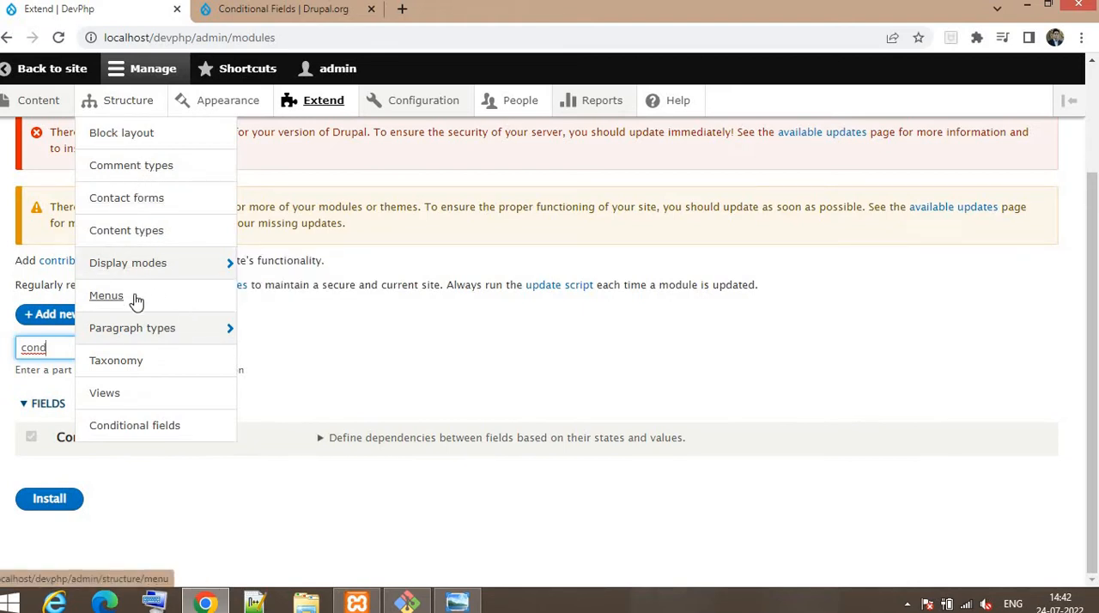
Step: Open the field management page of the Meeting content type
click(112, 236)
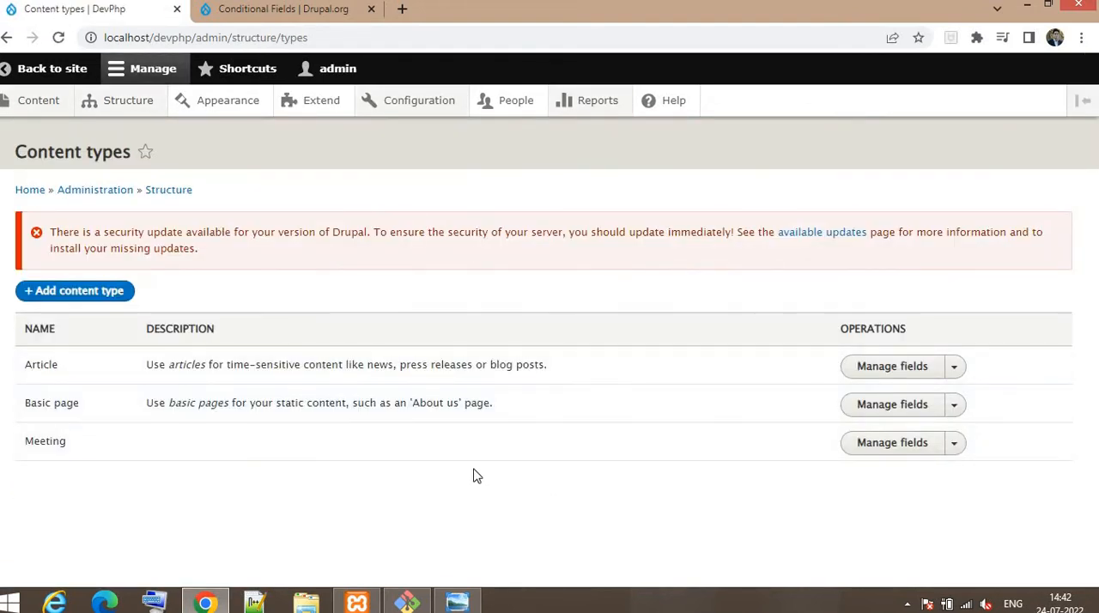
click(890, 448)
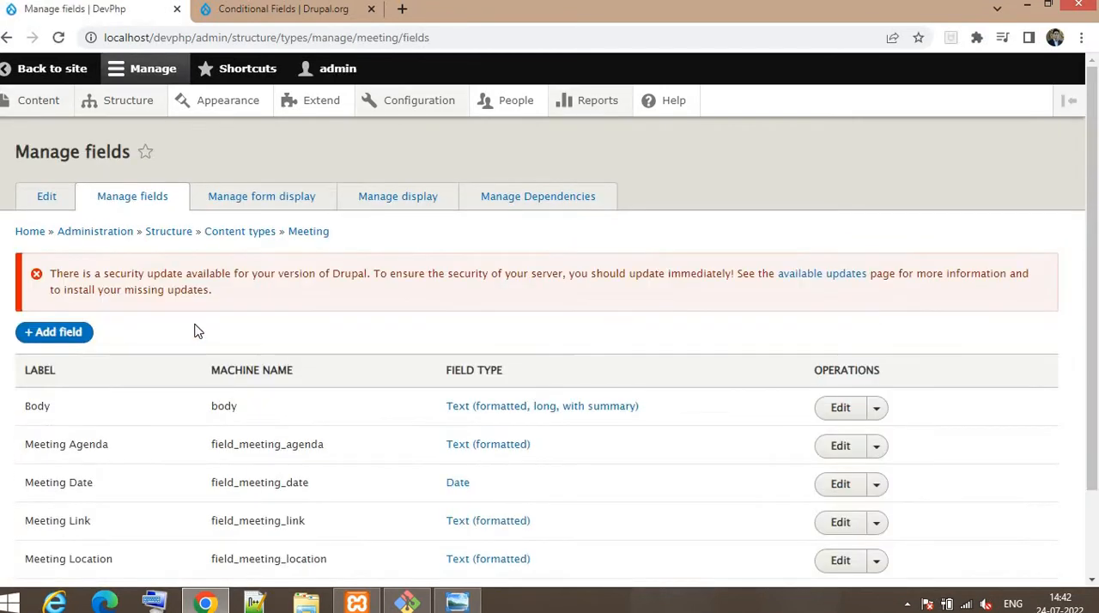
scroll(194, 331, down, 1)
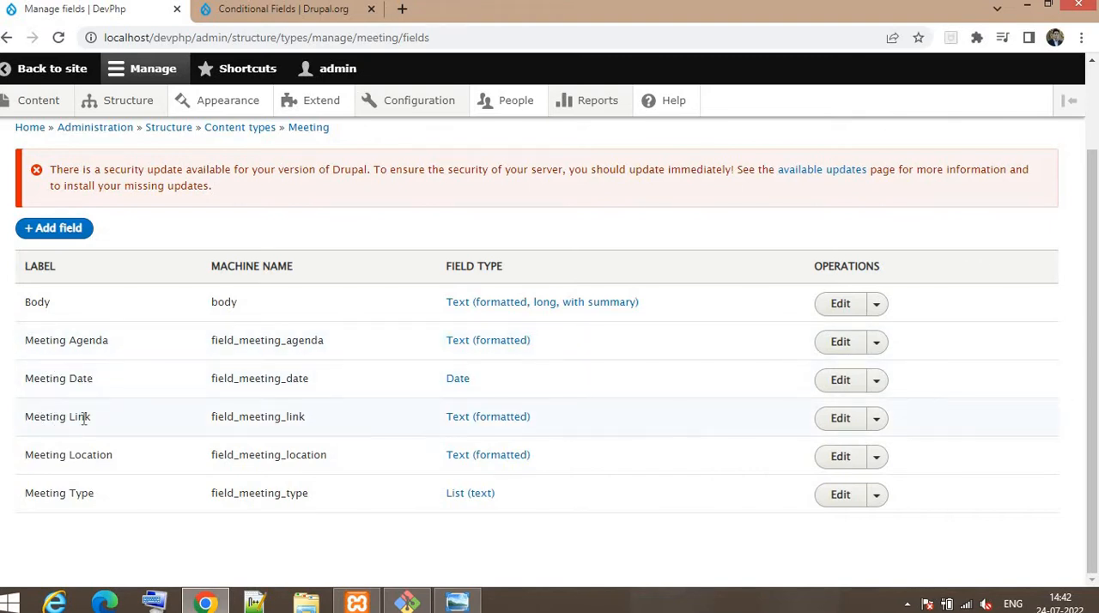
Step: Examine the Meeting Link, Meeting Location and Meeting Type fields in the Meeting content type's field list
drag(84, 418, 114, 455)
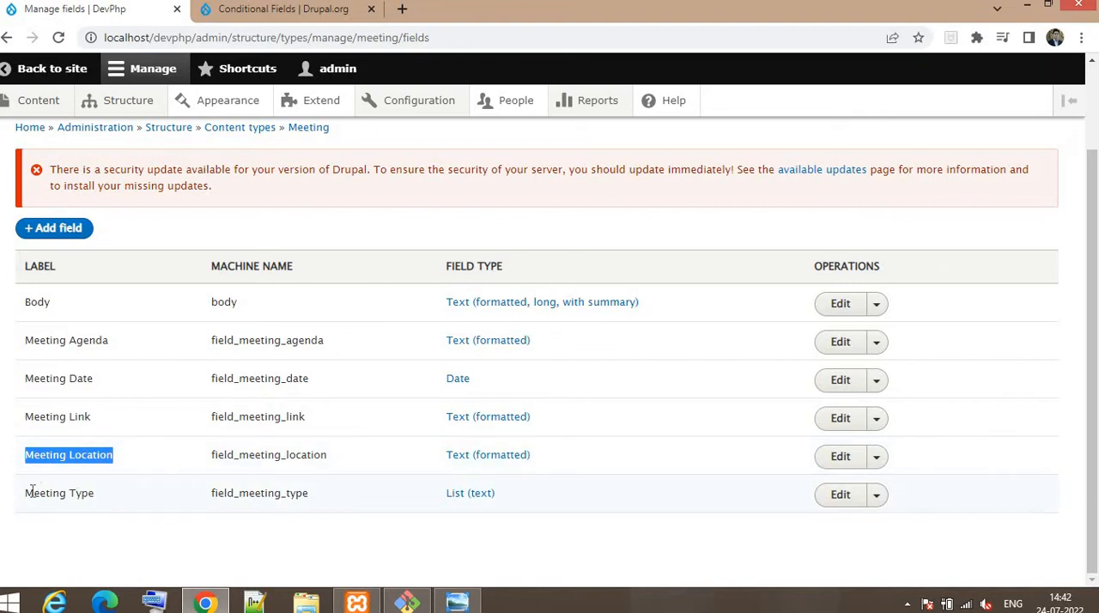
drag(32, 492, 101, 500)
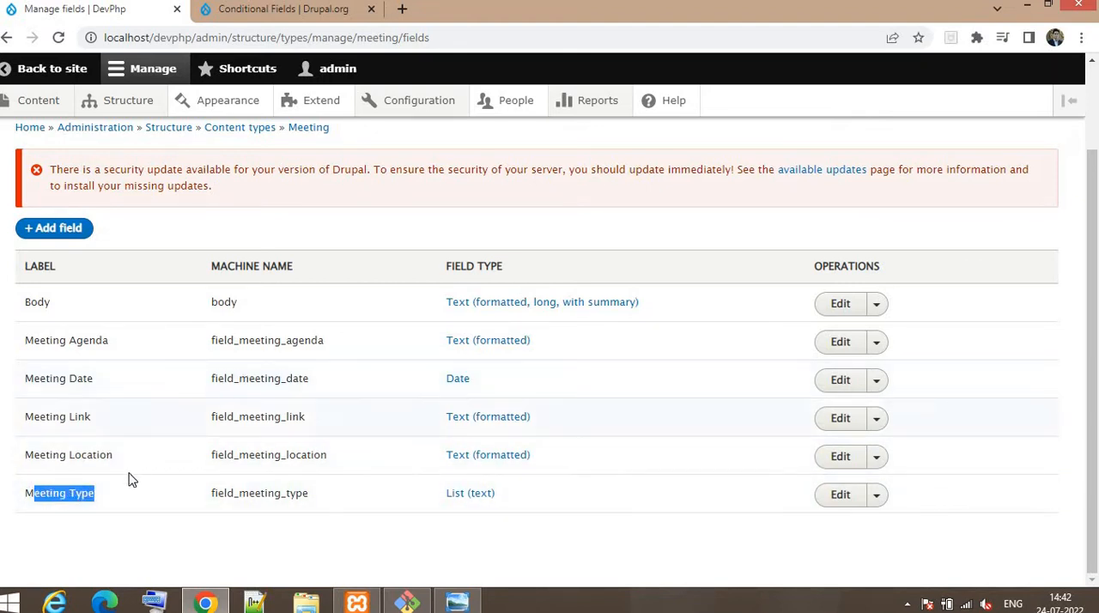
click(85, 501)
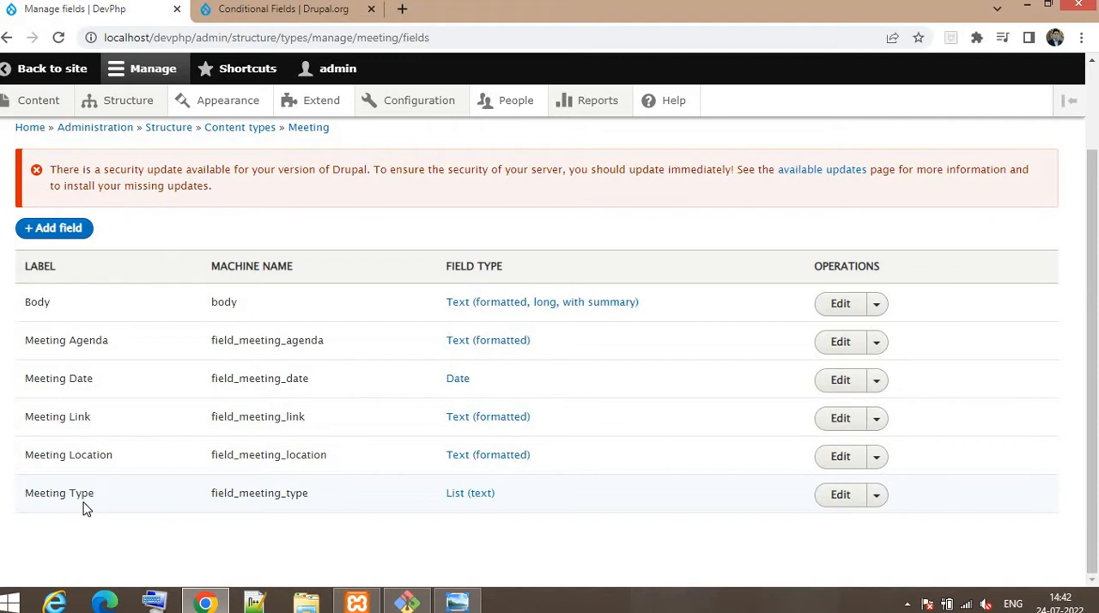
drag(109, 500, 26, 502)
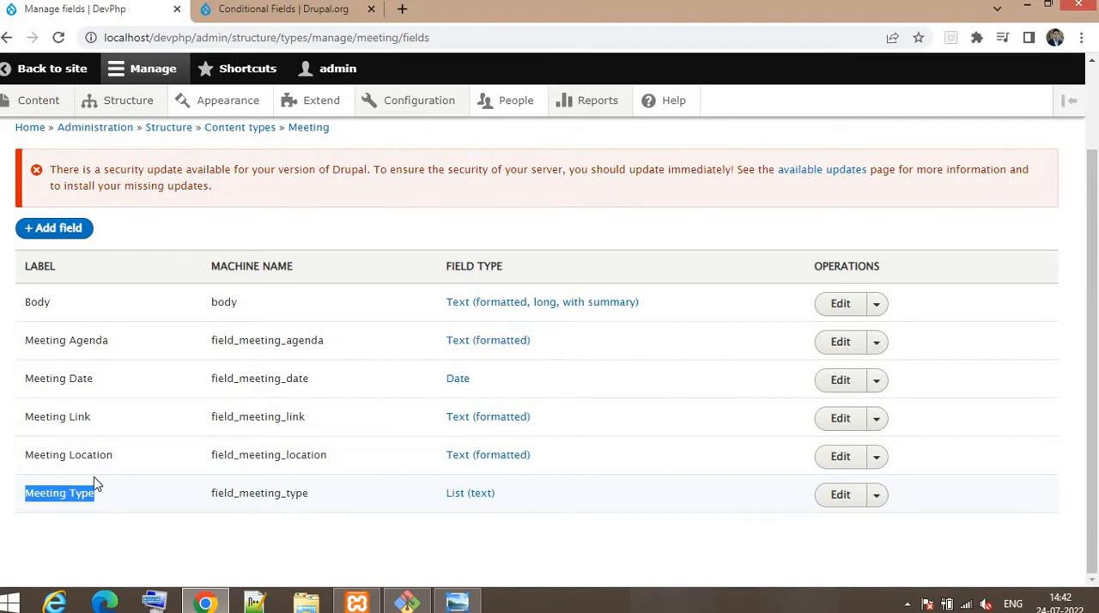
drag(29, 449, 126, 459)
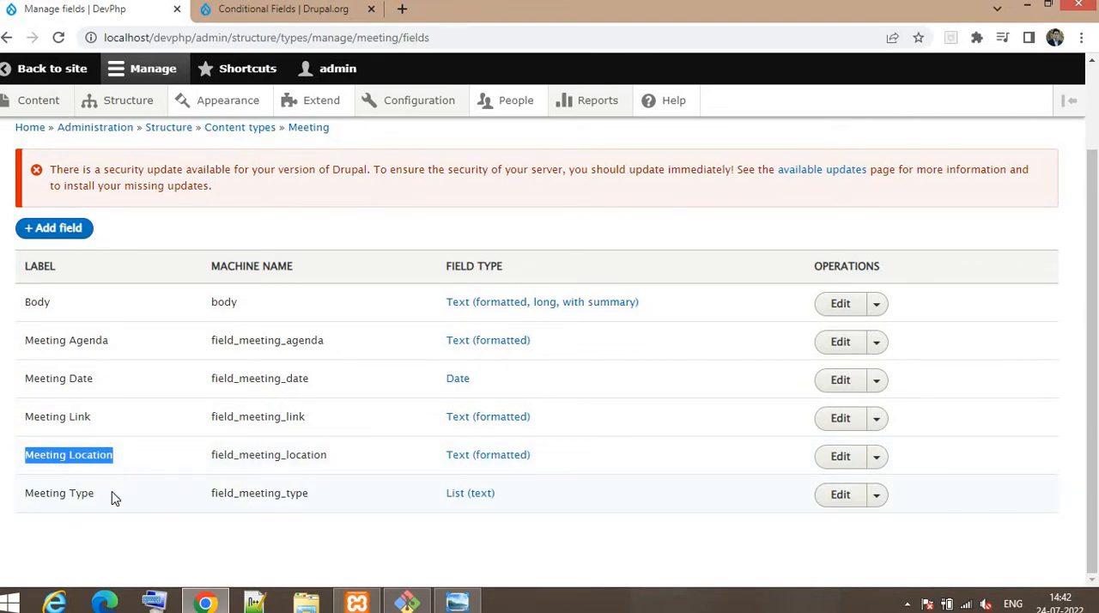
drag(96, 495, 62, 495)
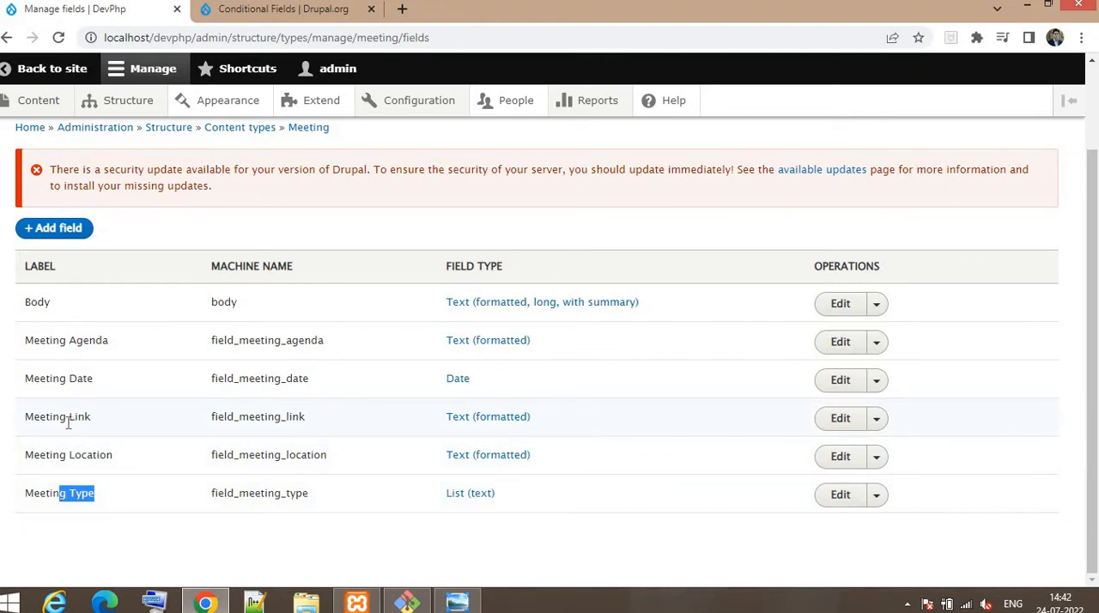
drag(27, 416, 95, 416)
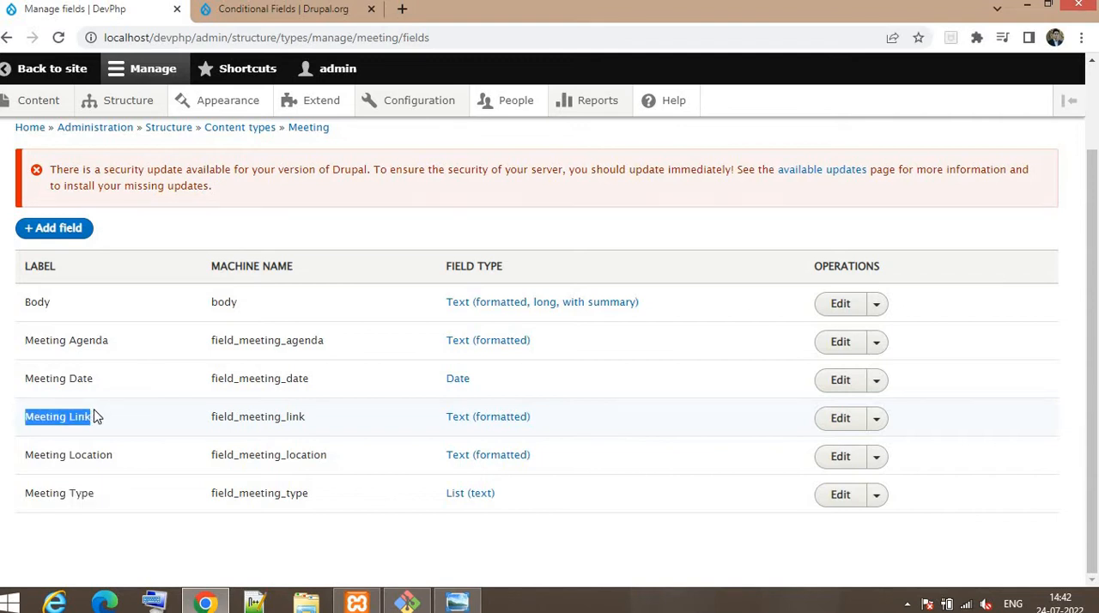
scroll(132, 392, up, 1)
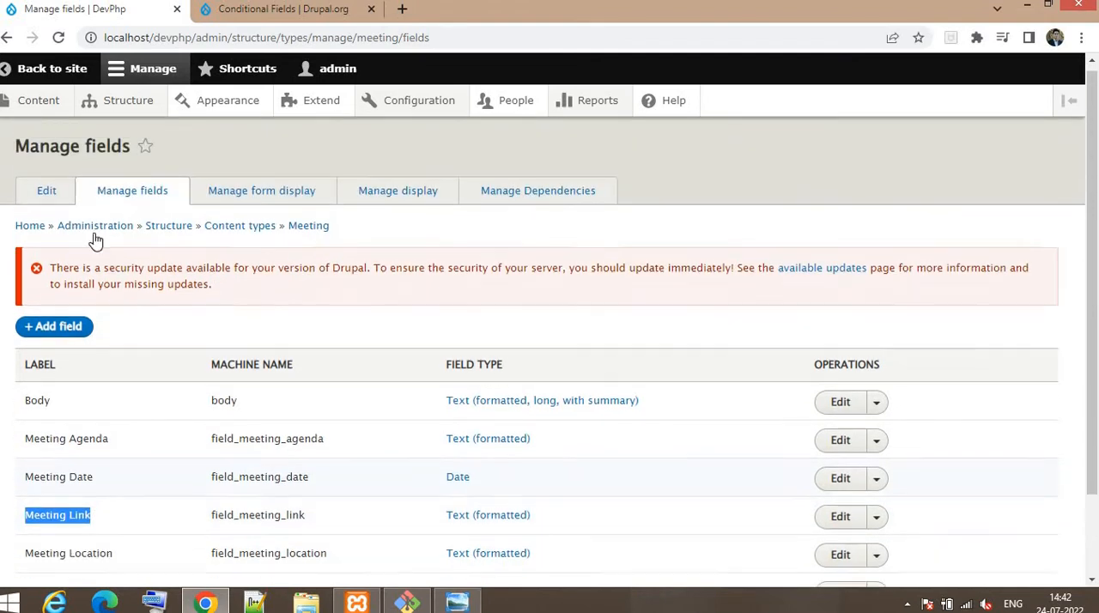
scroll(129, 420, down, 1)
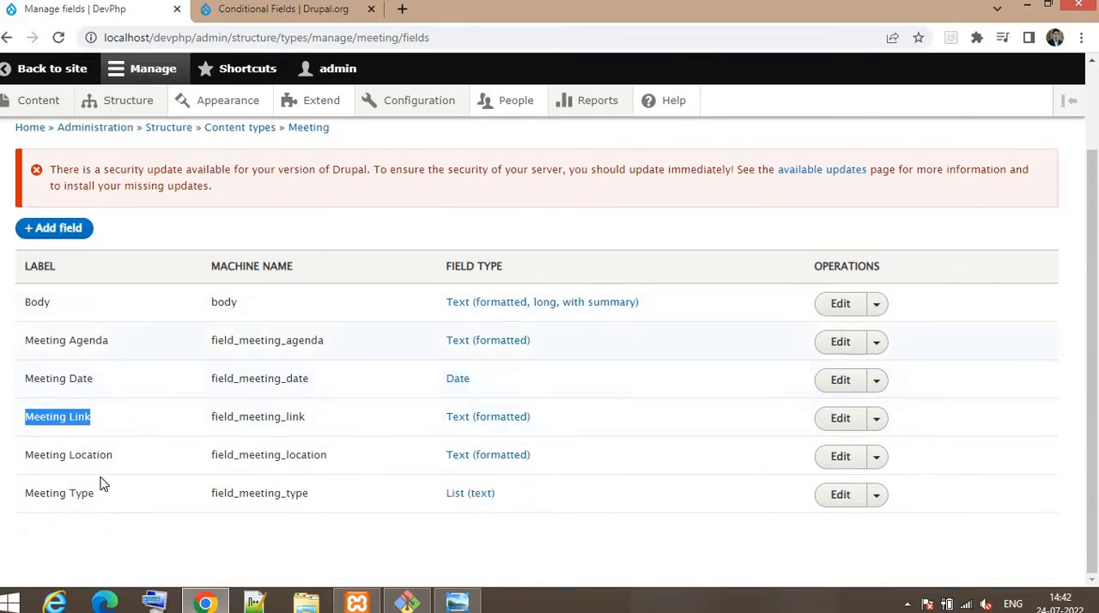
scroll(110, 372, up, 1)
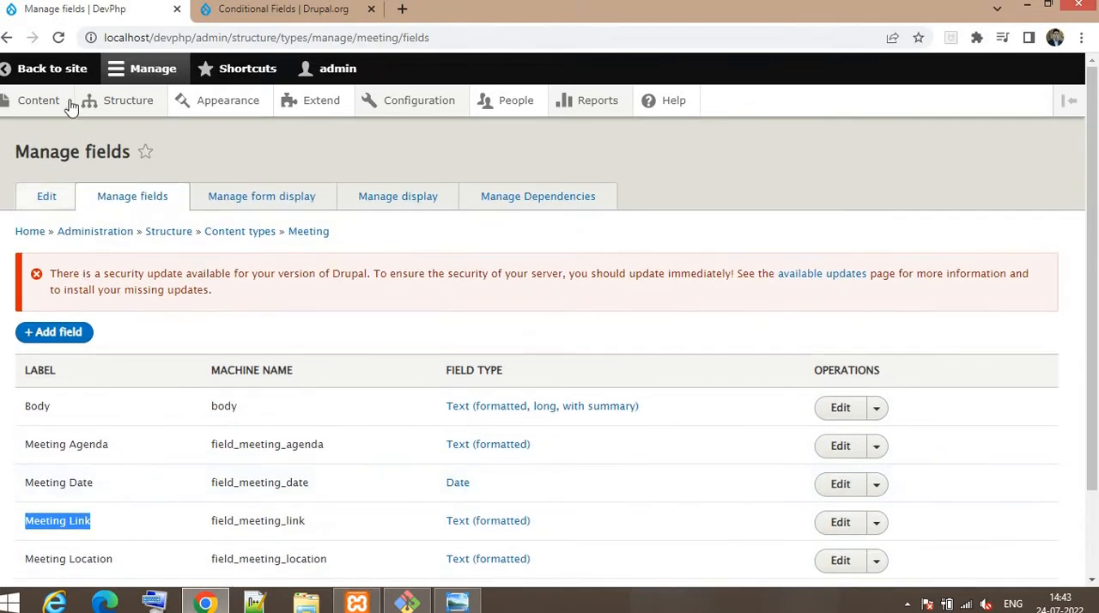
Step: Open the site's content overview in a separate browser tab and start creating a new Meeting
middle_click(39, 101)
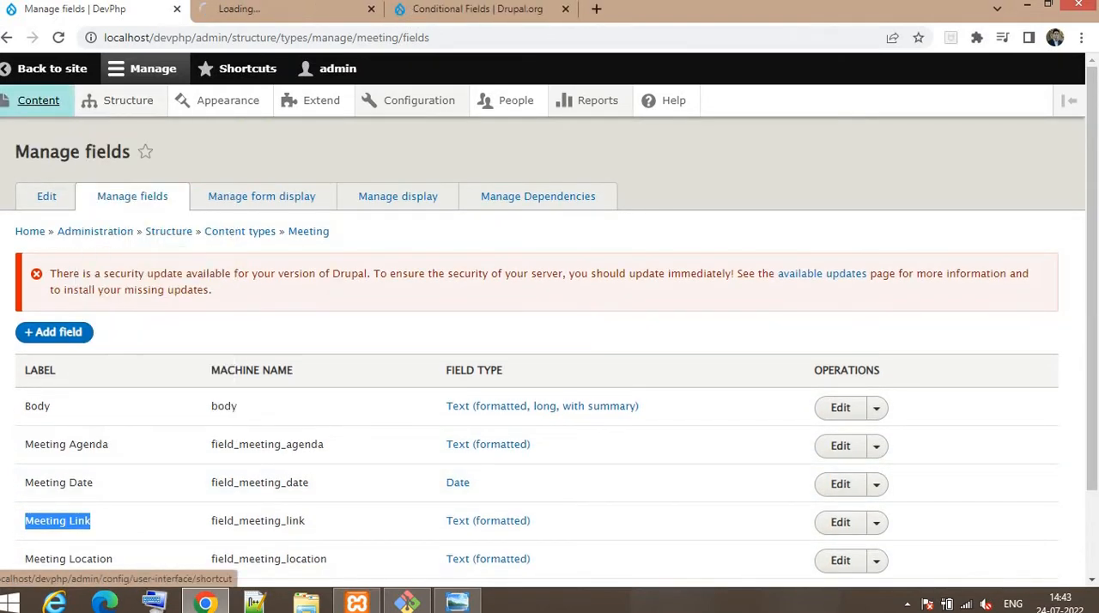
click(266, 10)
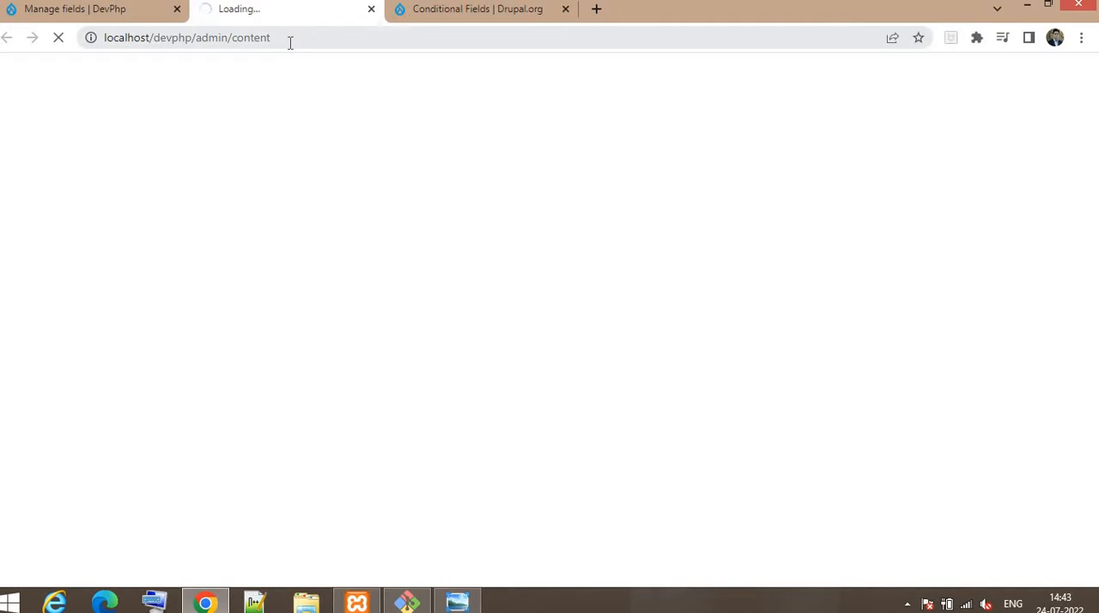
click(290, 39)
click(292, 39)
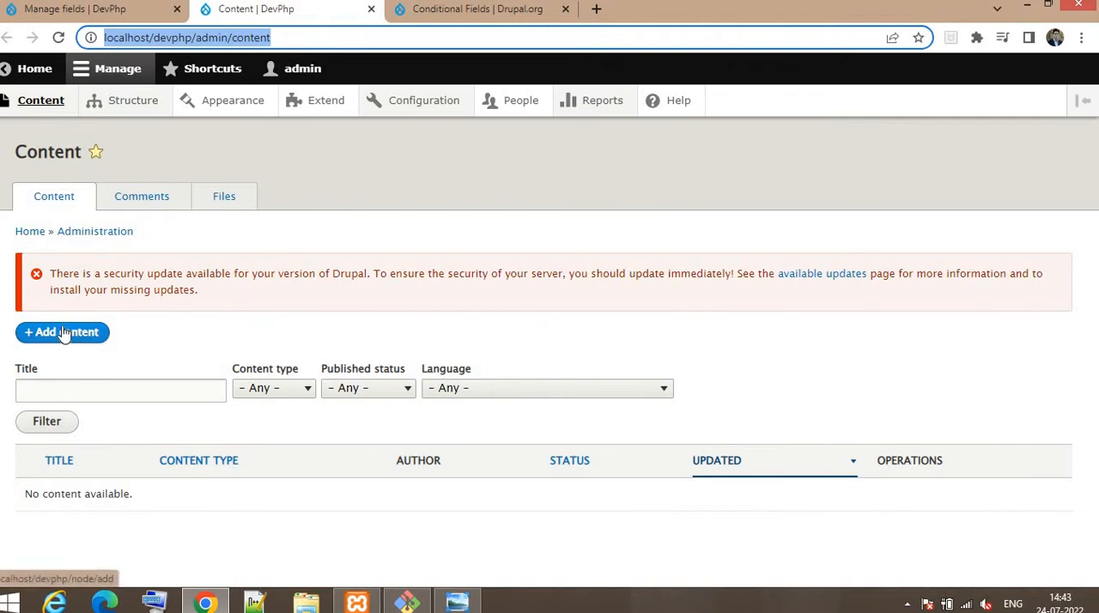
click(67, 337)
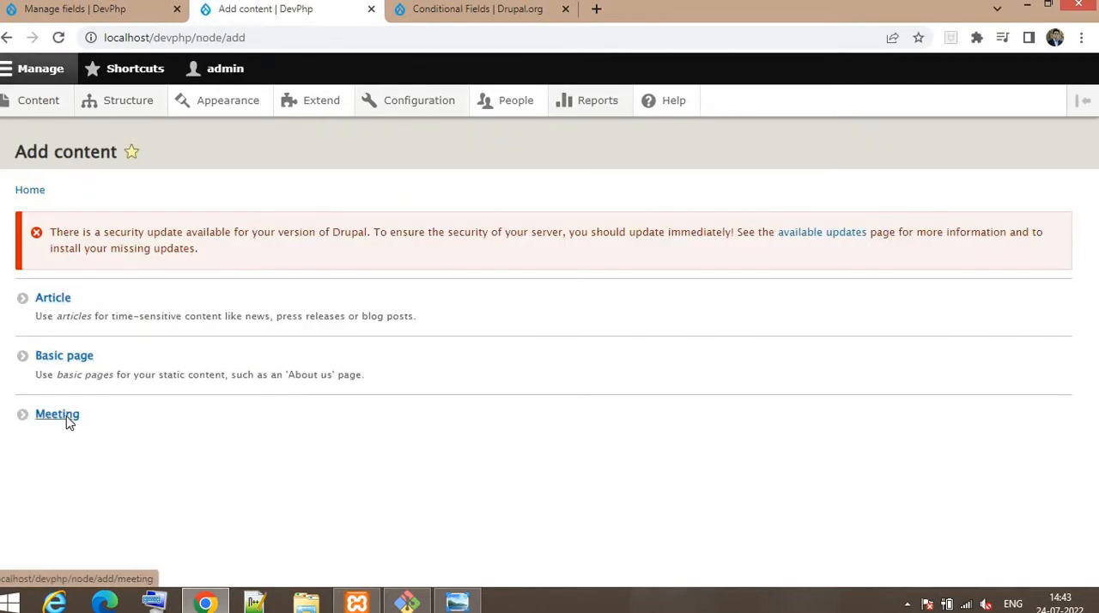
click(69, 421)
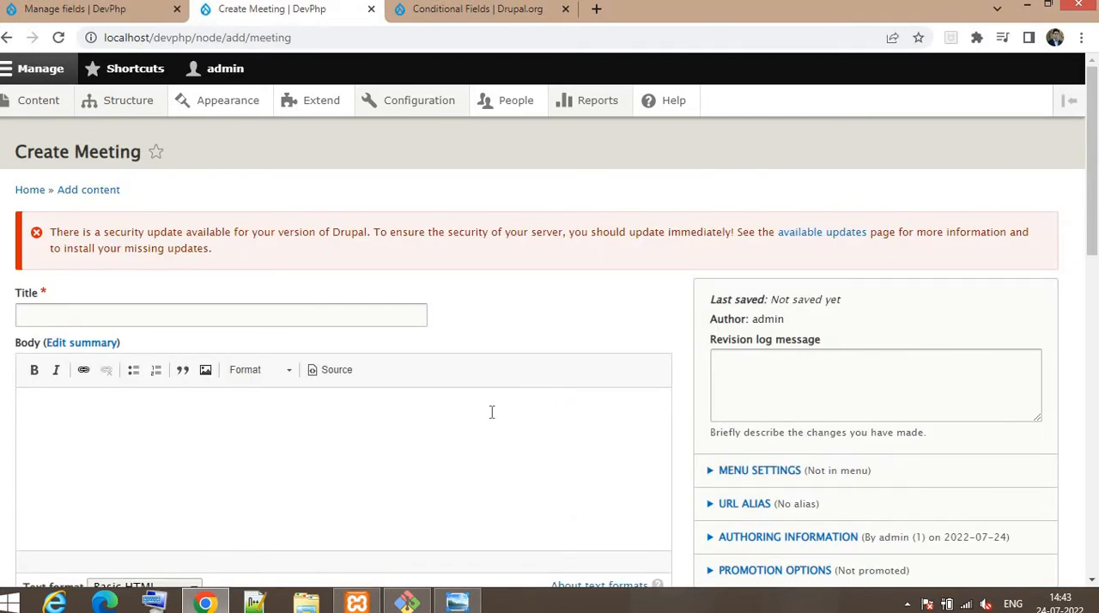
Step: Look through the Create Meeting form's fields, from the title and body to the agenda, date, type, link and location
scroll(162, 322, down, 5)
scroll(183, 249, up, 4)
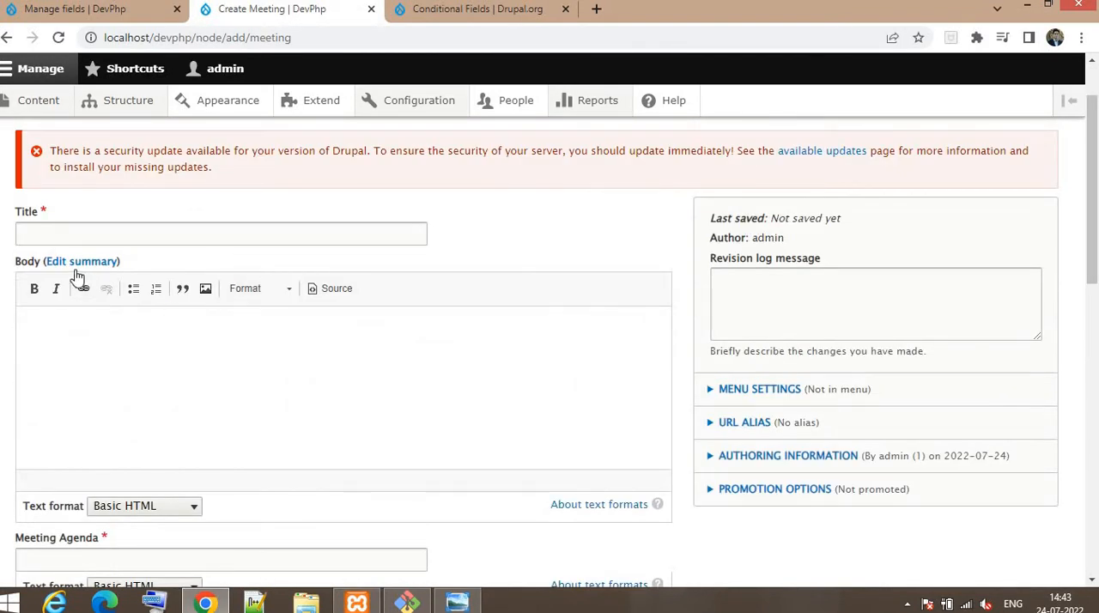
scroll(149, 272, down, 2)
scroll(149, 272, down, 4)
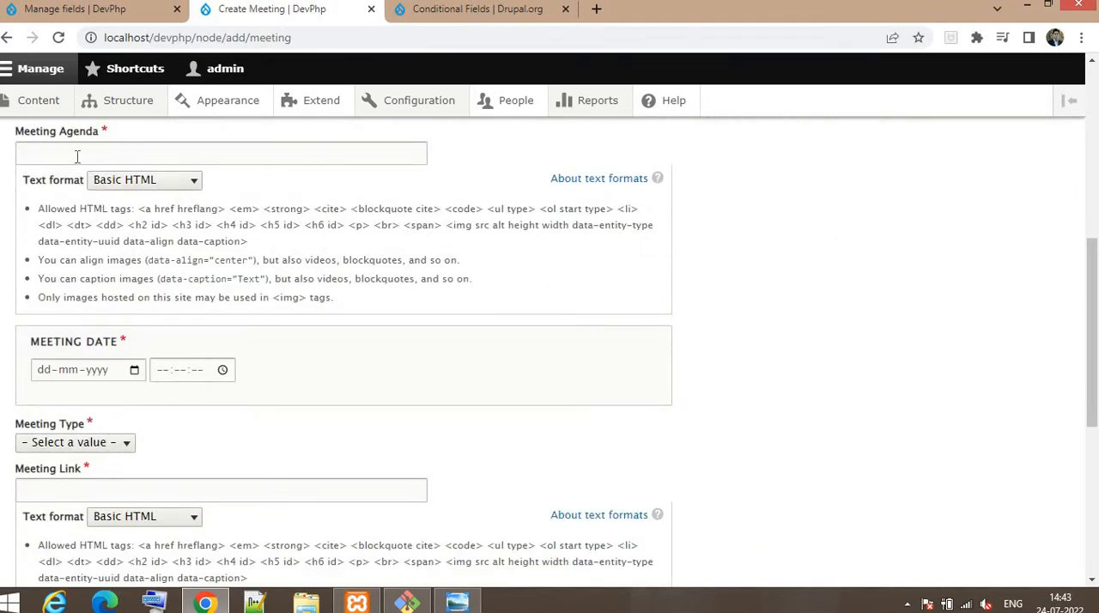
click(78, 154)
scroll(97, 388, down, 3)
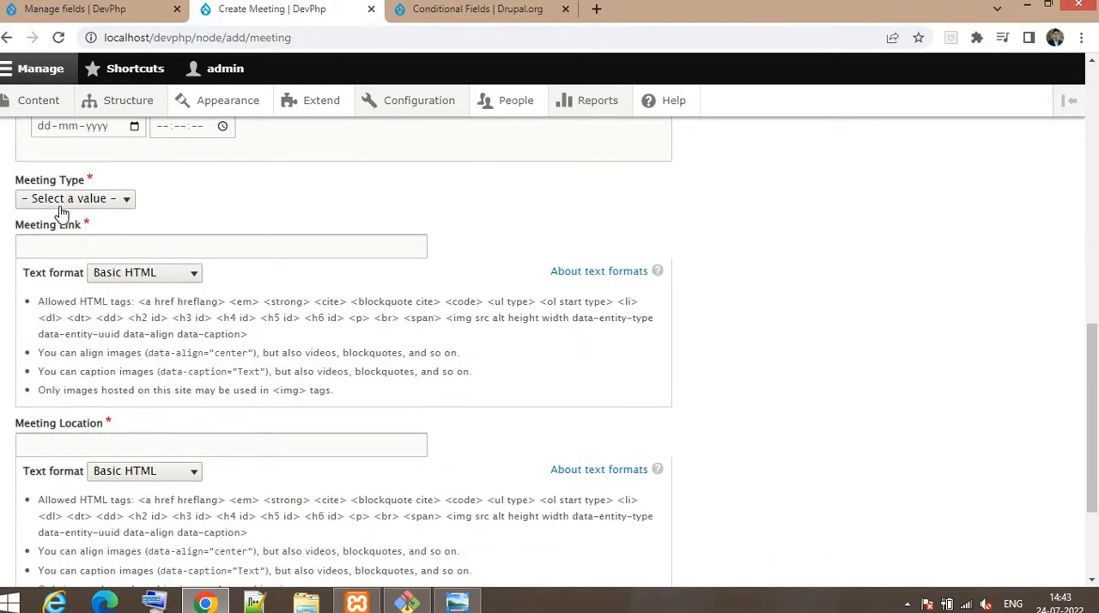
scroll(102, 138, up, 2)
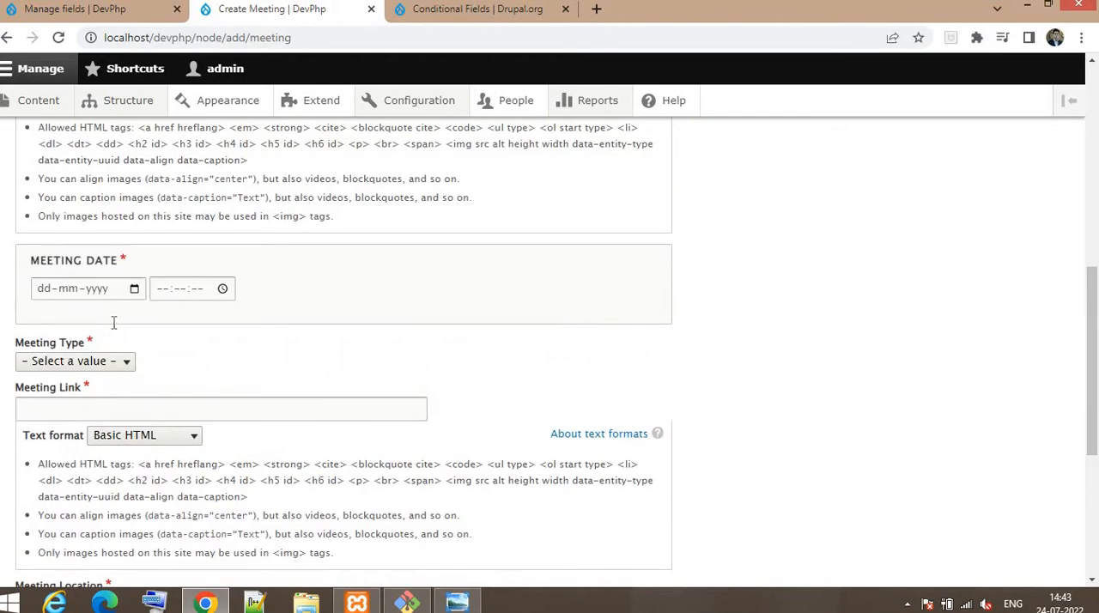
scroll(112, 321, down, 1)
Step: Set the Meeting Type to Virtual and check whether the Meeting Link and Meeting Location fields are shown
click(81, 282)
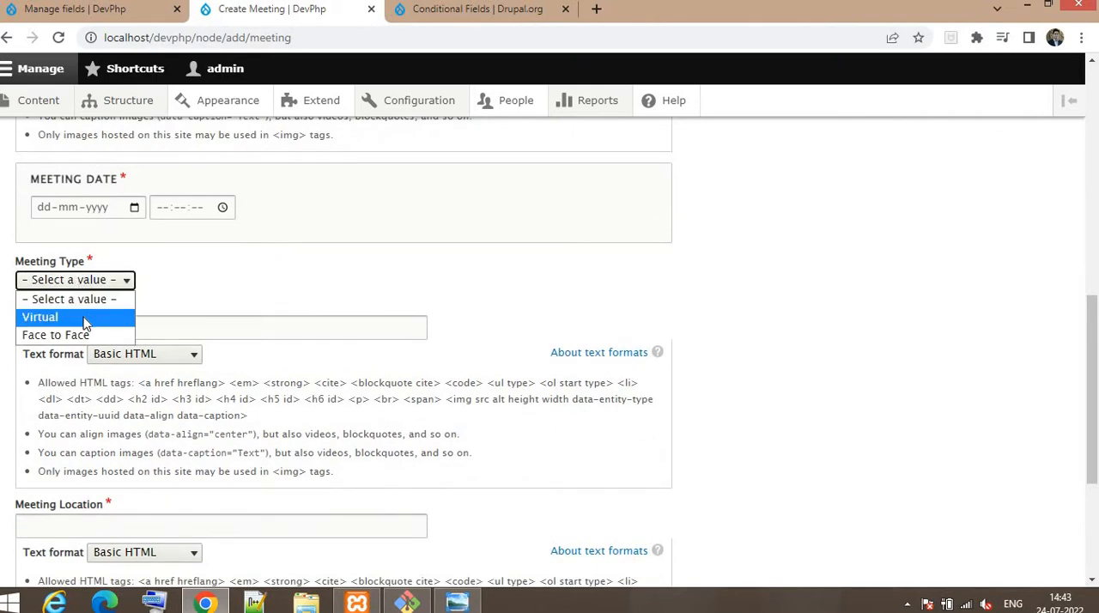
click(84, 319)
scroll(73, 174, down, 2)
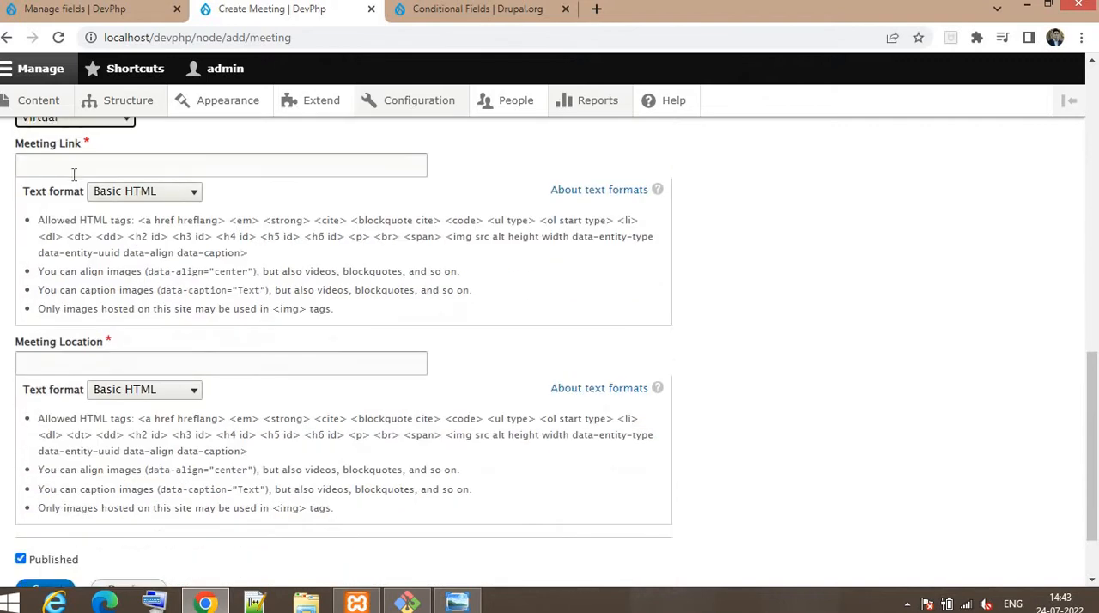
drag(18, 145, 122, 152)
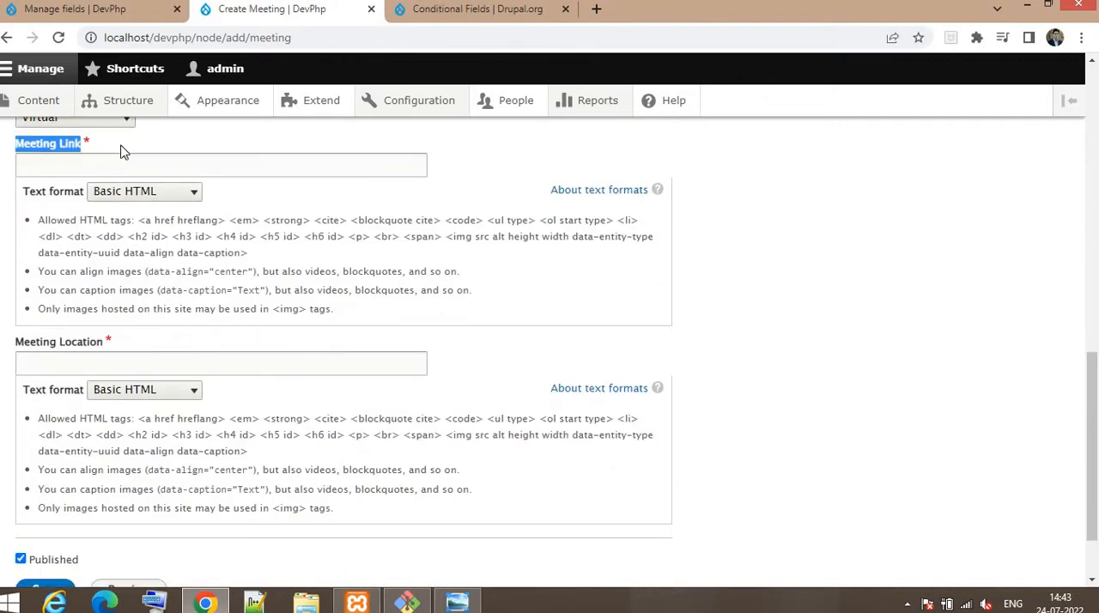
click(70, 364)
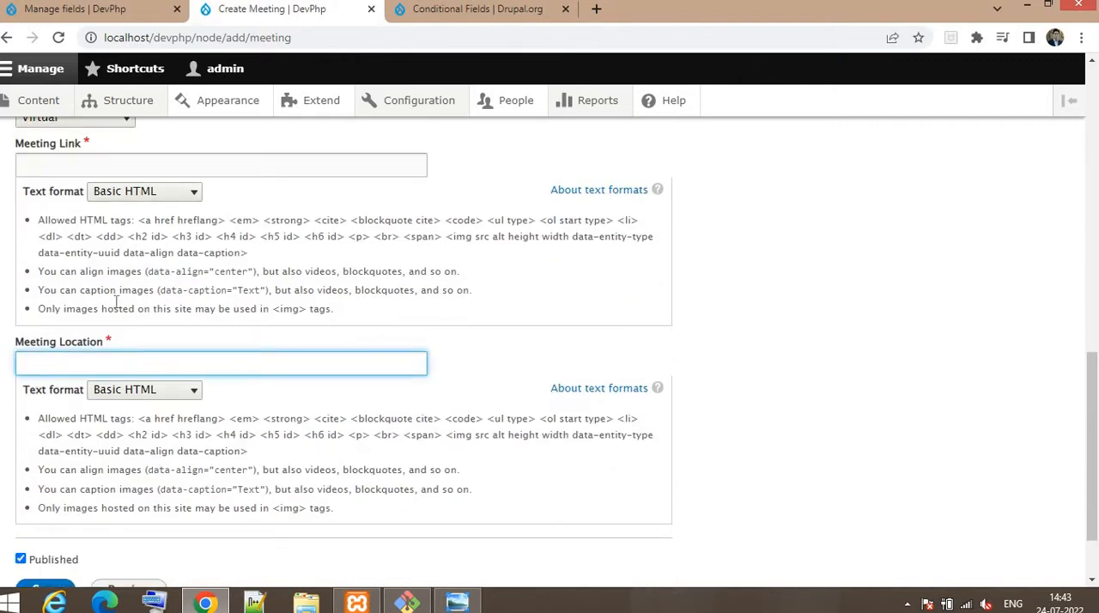
Step: Switch the Meeting Type to Face to Face and check the link and location fields further down the form
scroll(143, 322, up, 2)
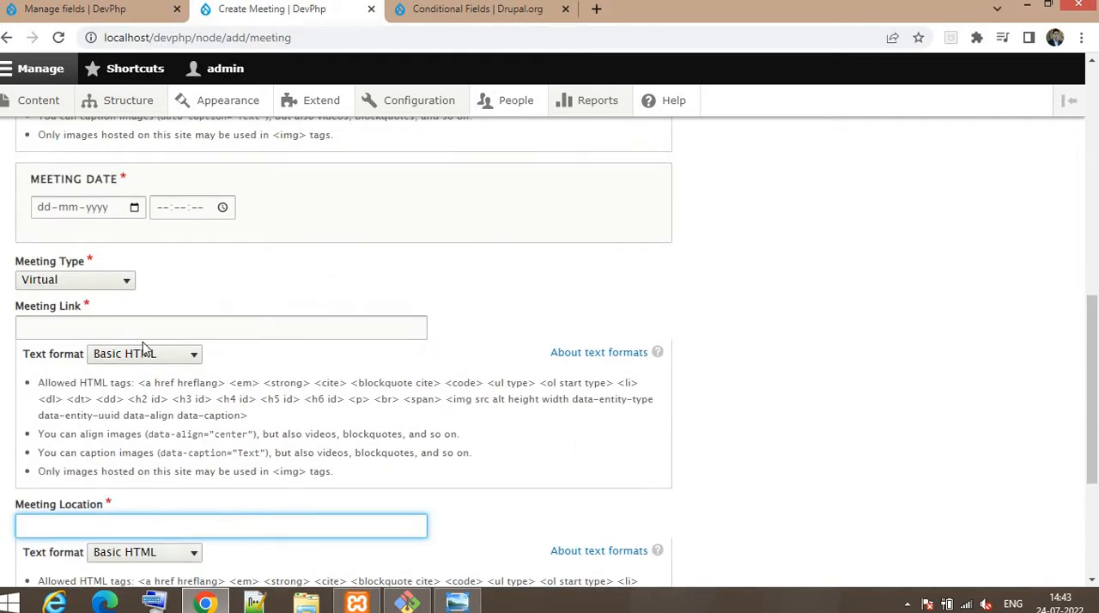
click(67, 283)
click(68, 335)
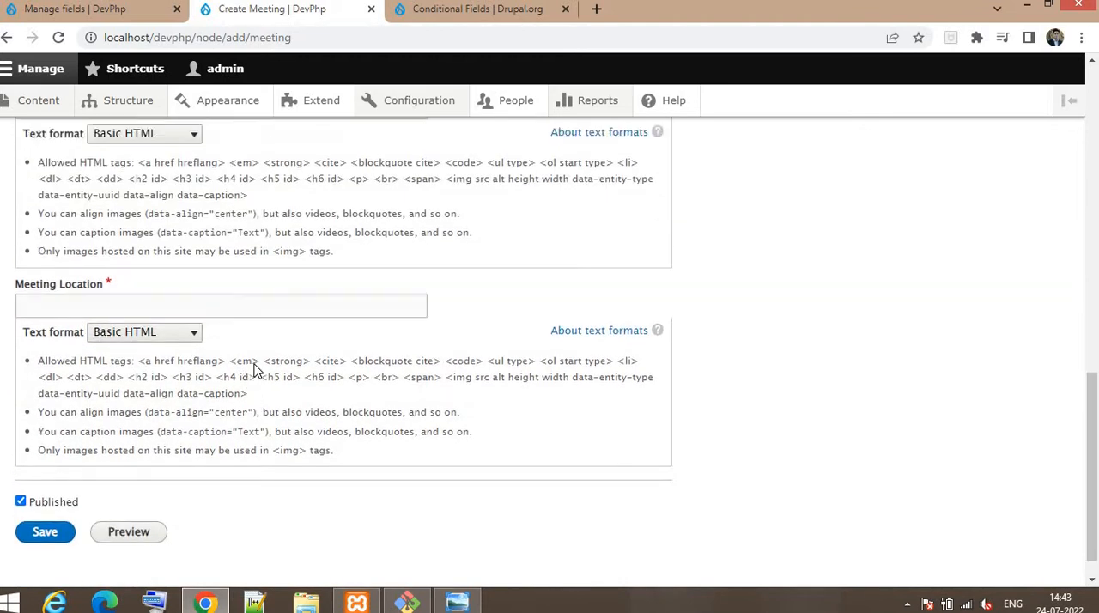
scroll(255, 369, up, 7)
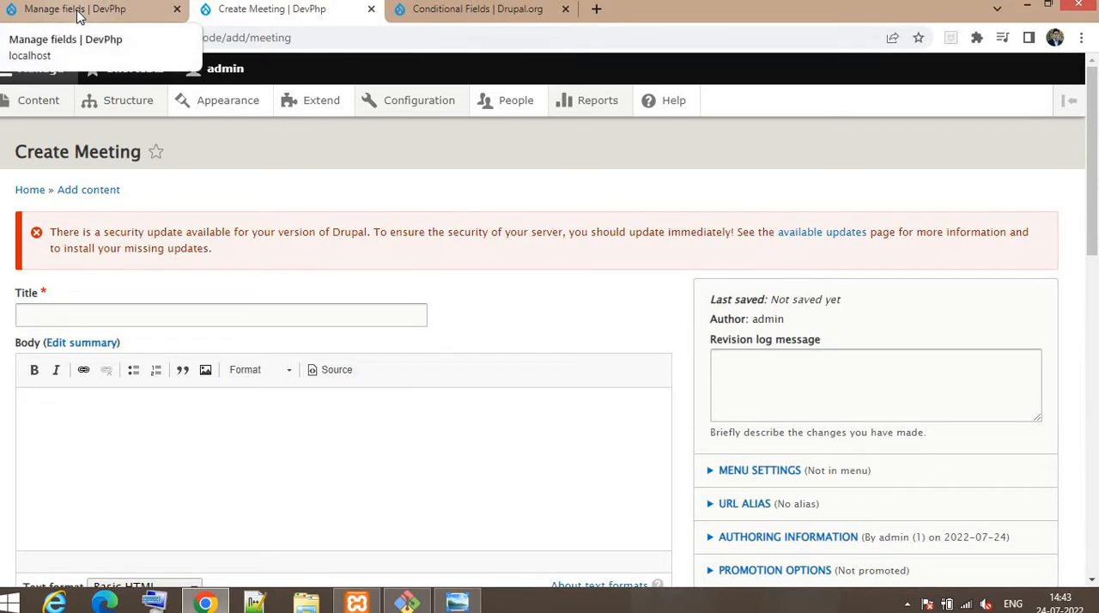
Step: Review the Meeting content type's field list again and glance at the Conditional Fields project page on Drupal.org
click(77, 16)
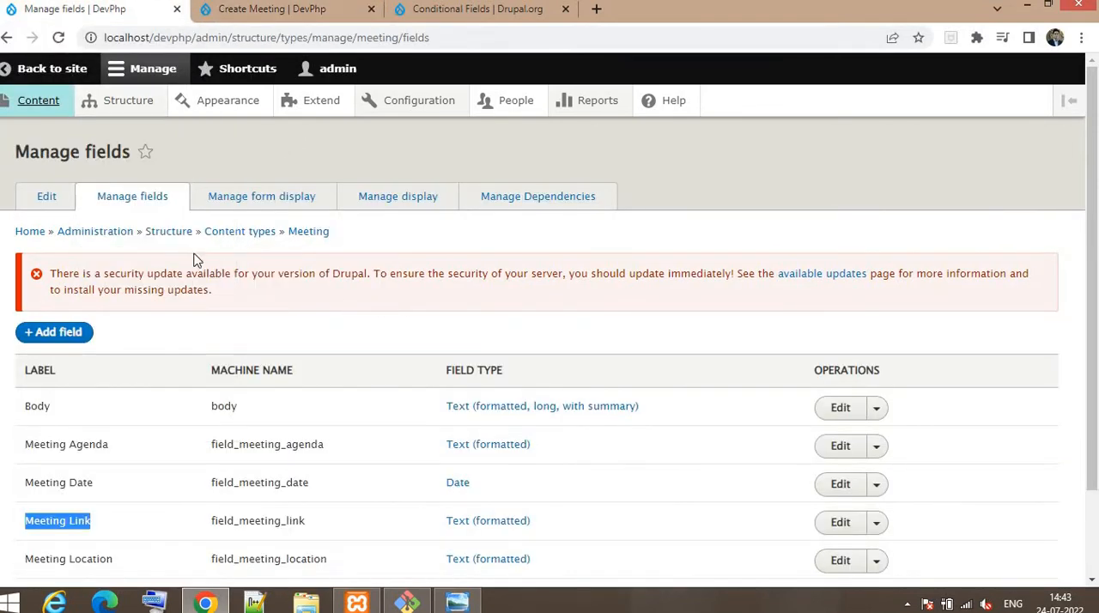
scroll(168, 356, down, 1)
scroll(168, 356, down, 1)
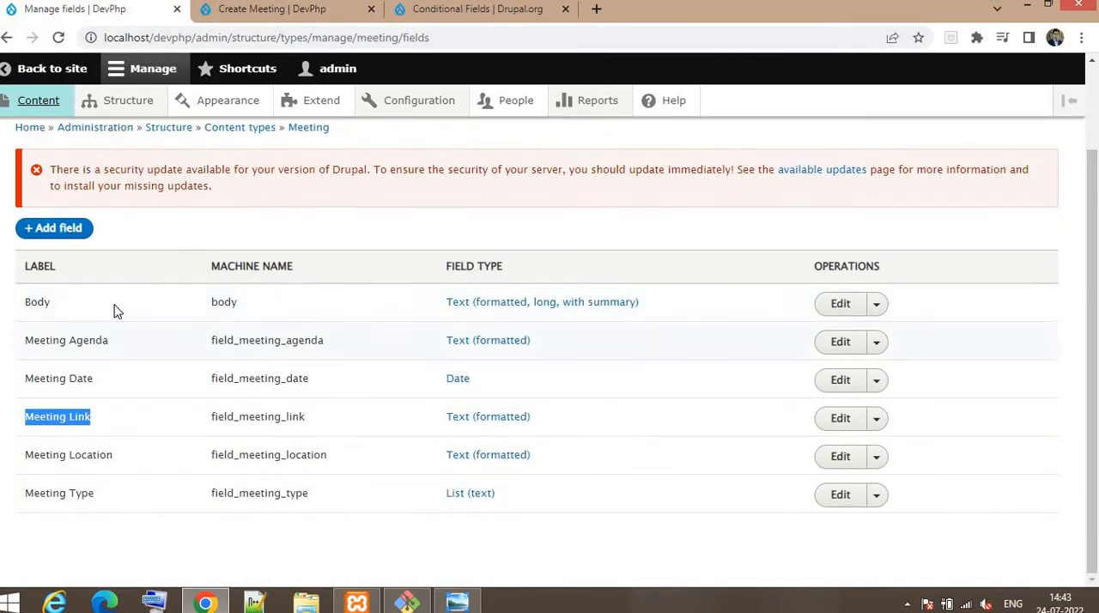
scroll(283, 378, up, 2)
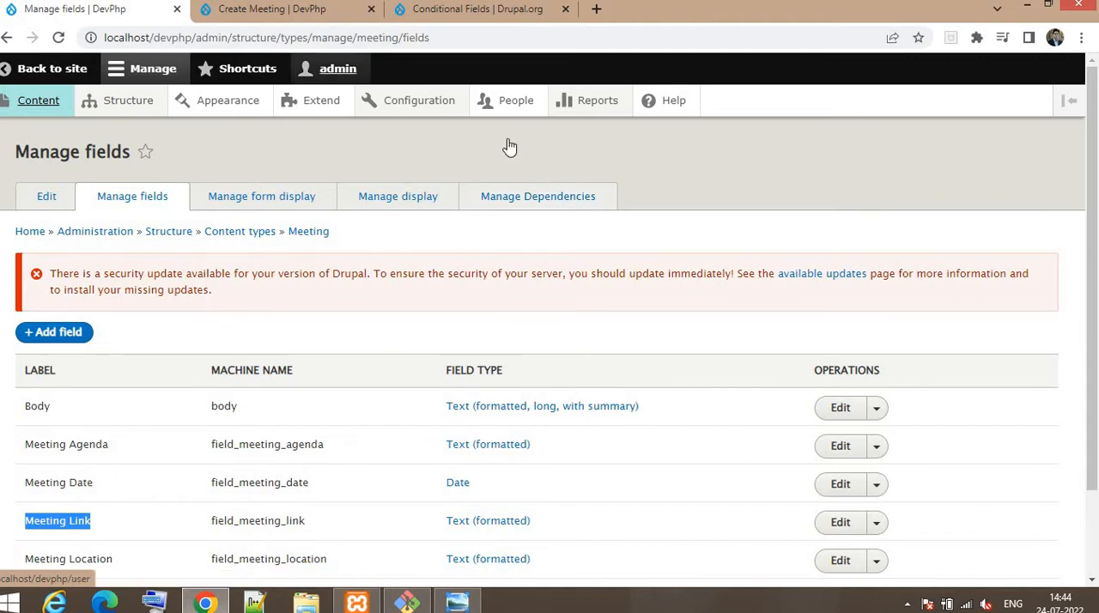
click(476, 13)
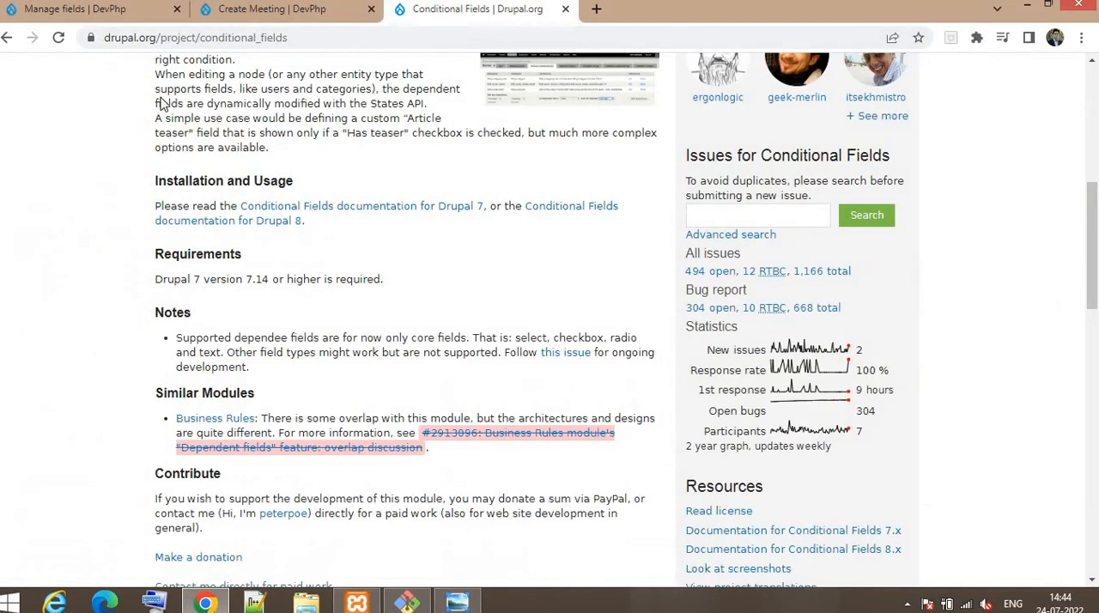
Step: Open the Meeting content type's dependency management and select both Meeting Link and Meeting Location as target fields
click(34, 10)
click(532, 212)
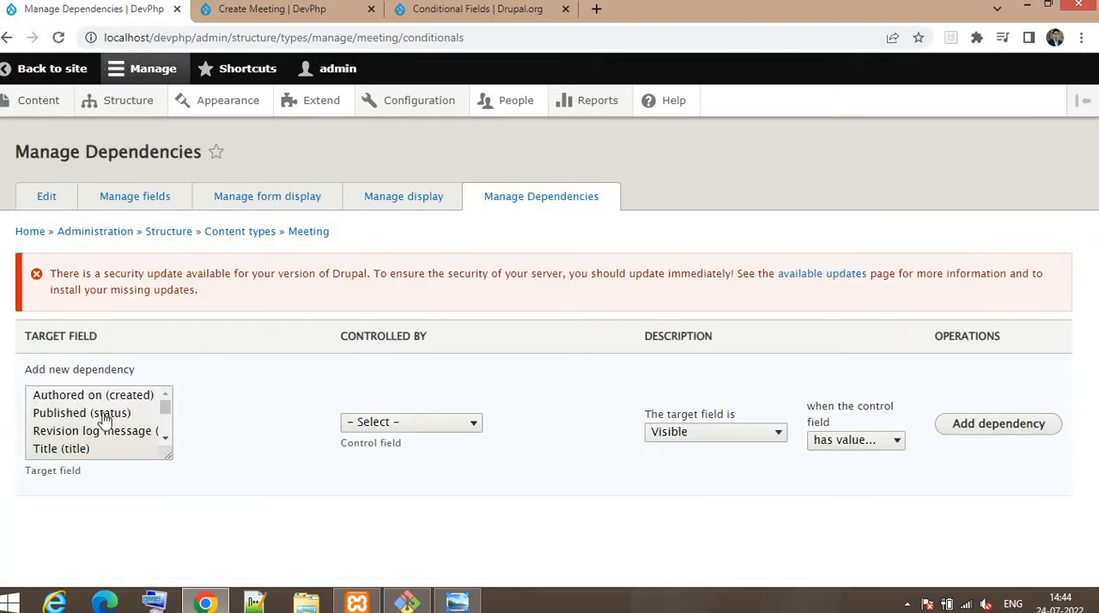
scroll(107, 395, down, 2)
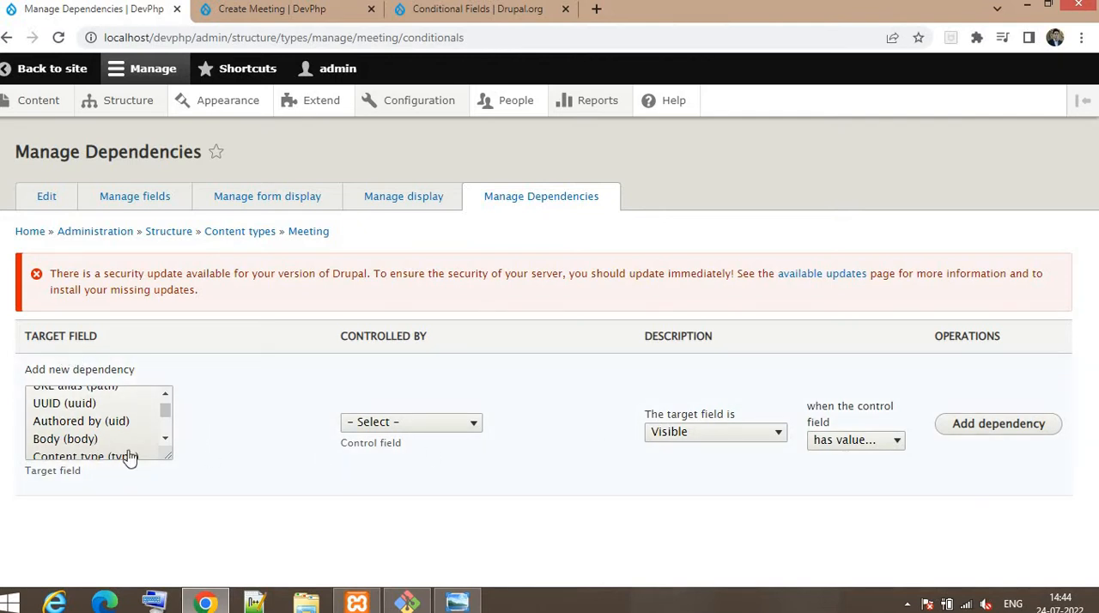
click(167, 441)
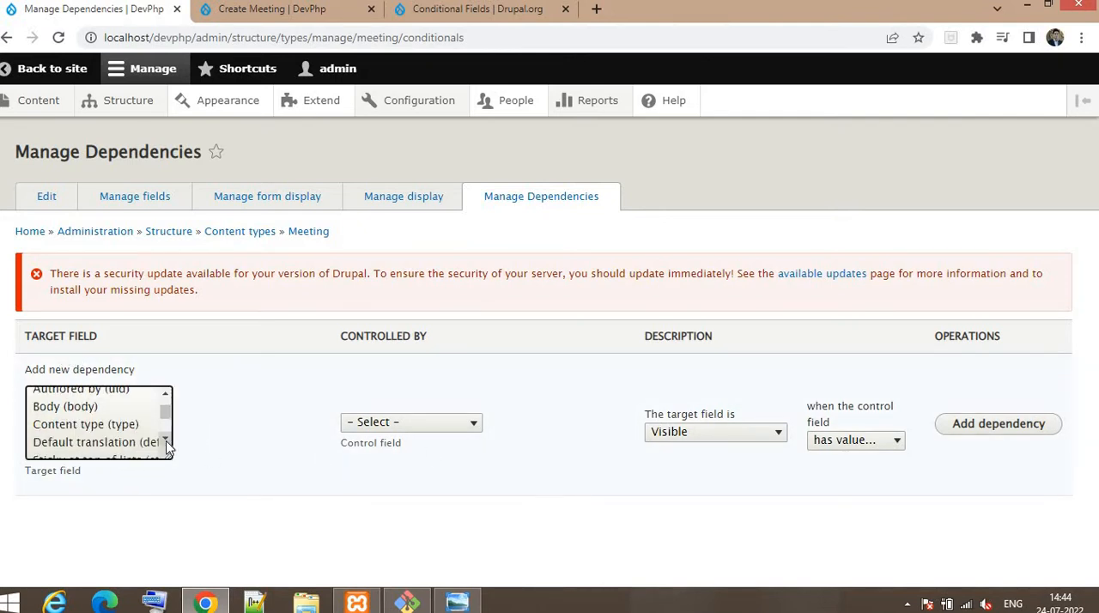
click(166, 440)
click(166, 441)
click(167, 440)
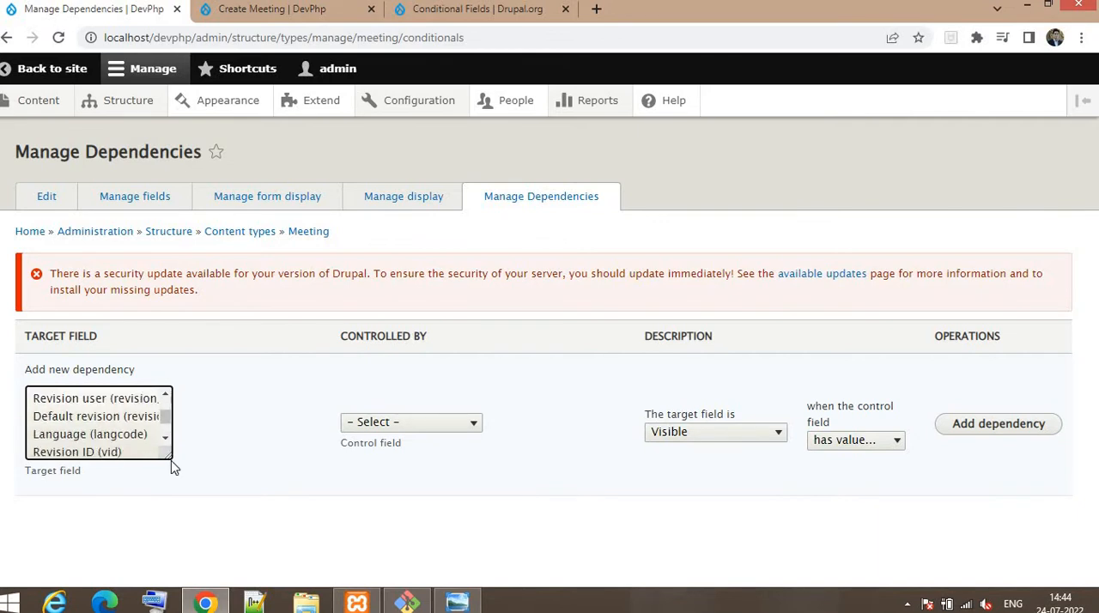
drag(168, 460, 299, 515)
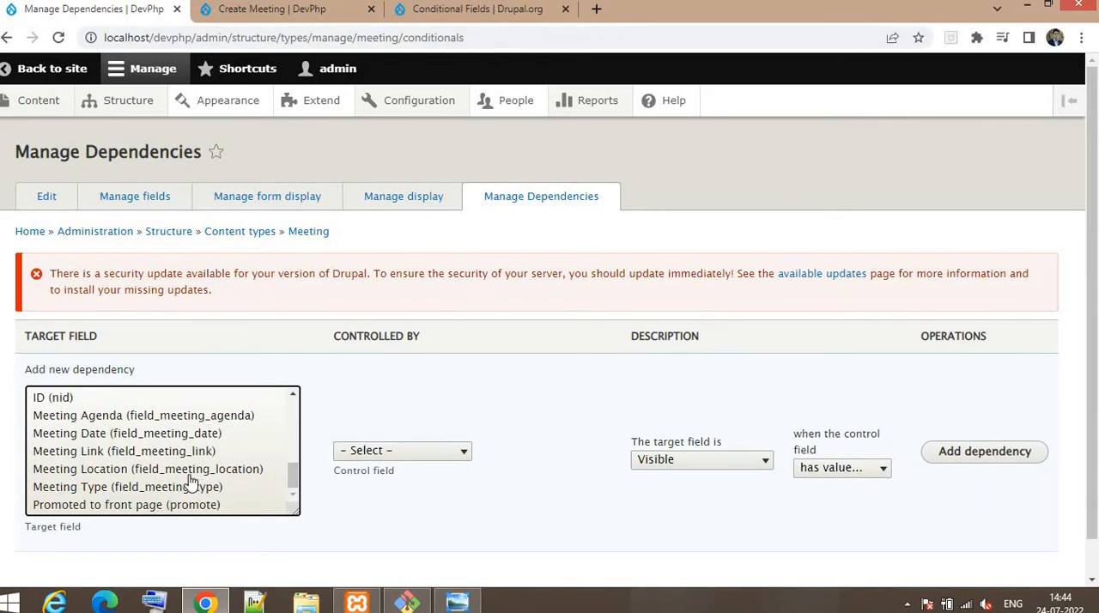
scroll(257, 427, down, 1)
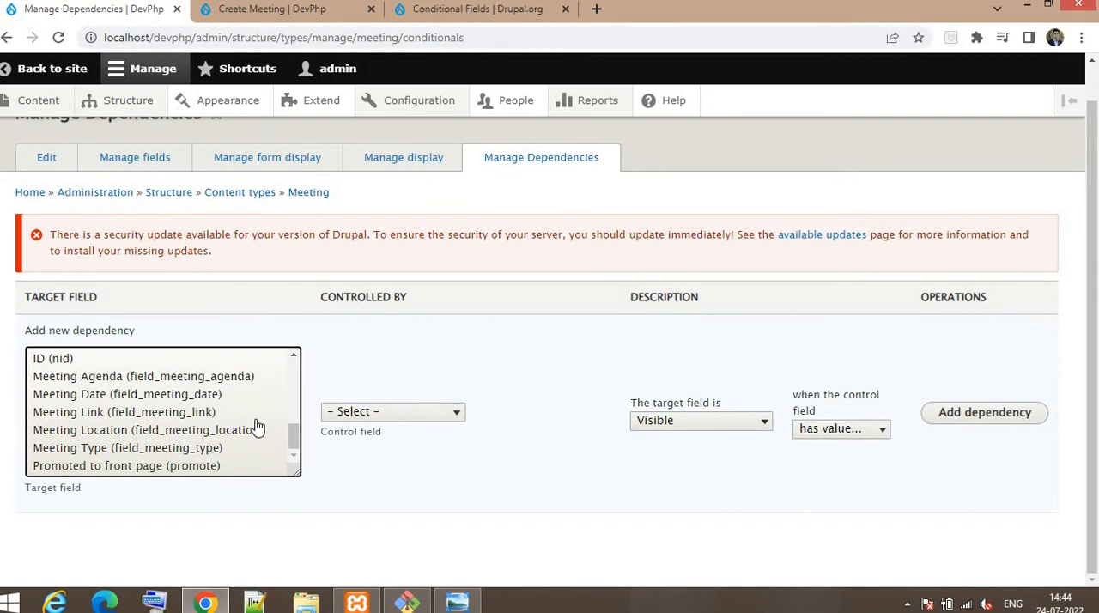
click(126, 416)
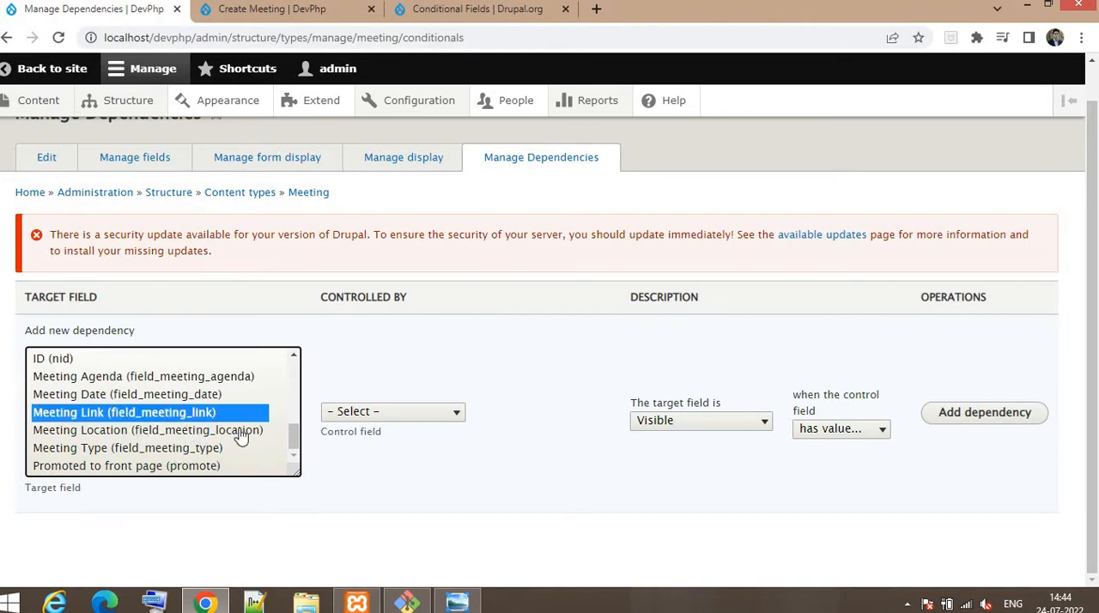
ctrl+click(227, 431)
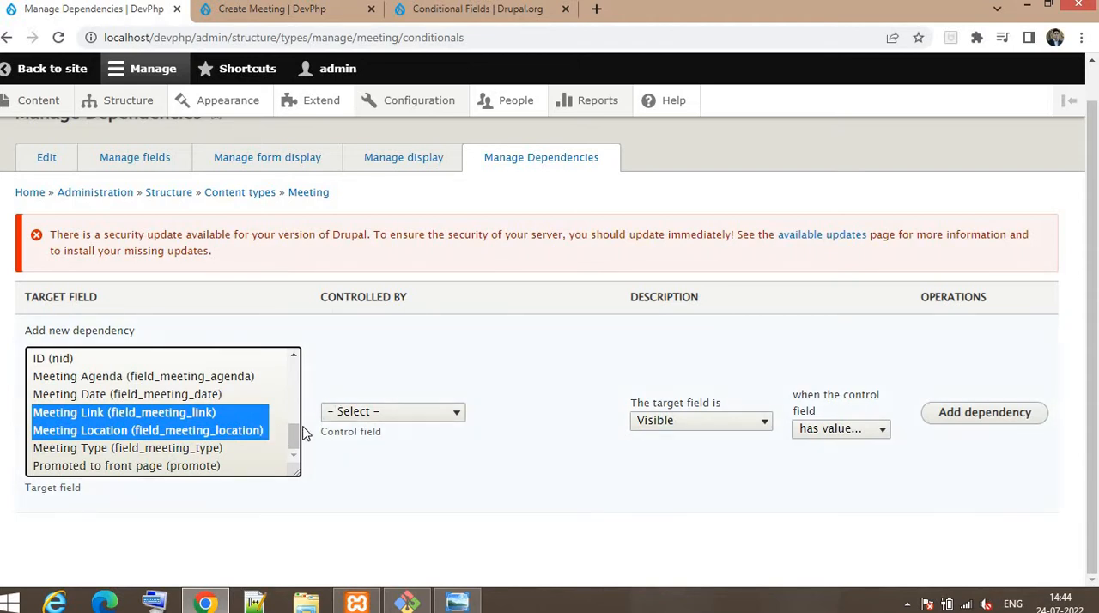
Step: Choose Meeting Type as the control field and add the dependency for the selected target fields
click(416, 417)
scroll(457, 341, down, 2)
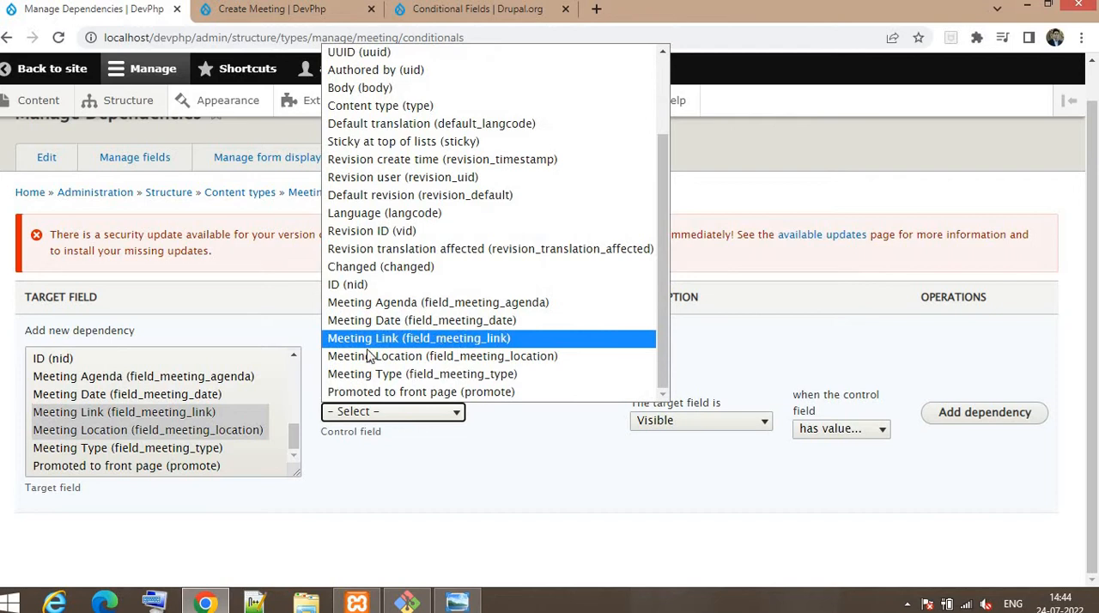
click(452, 378)
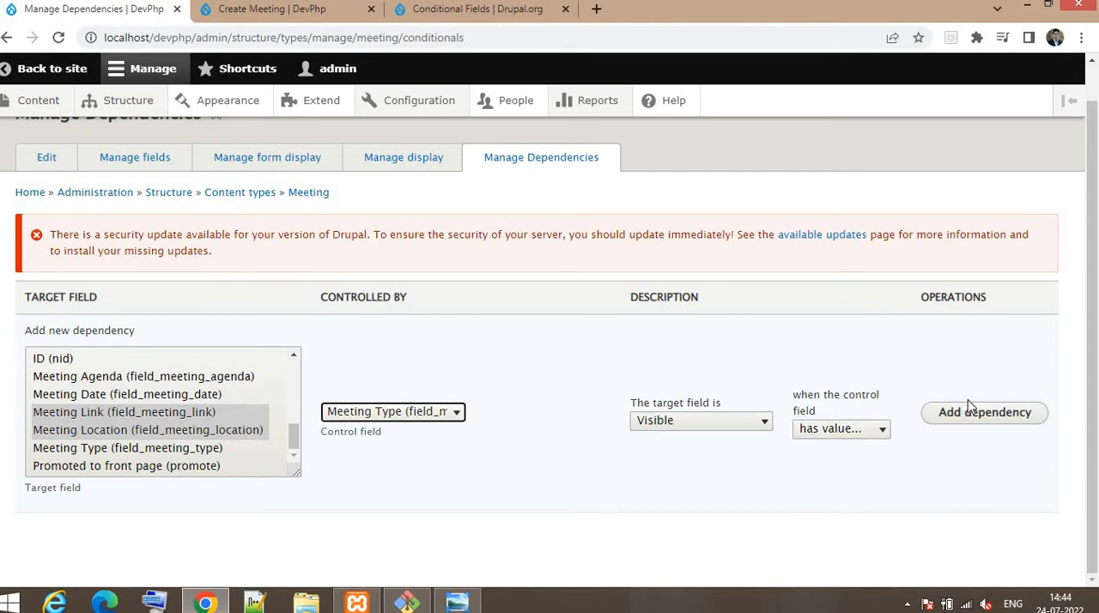
click(981, 417)
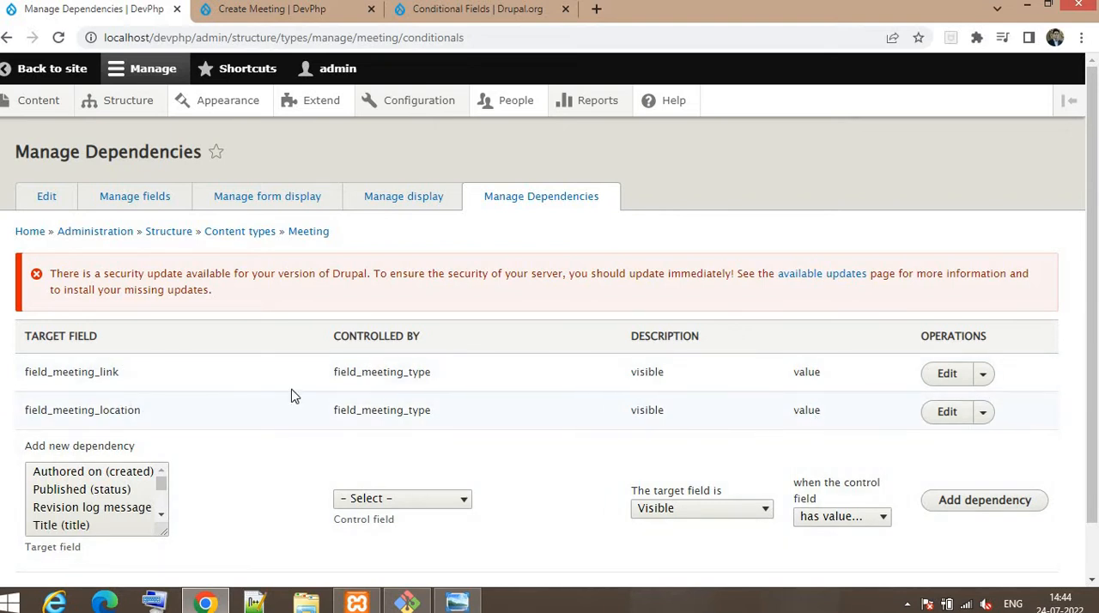
Step: Edit the field_meeting_link dependency so its condition is Value with the Meeting Type set to Virtual
click(946, 374)
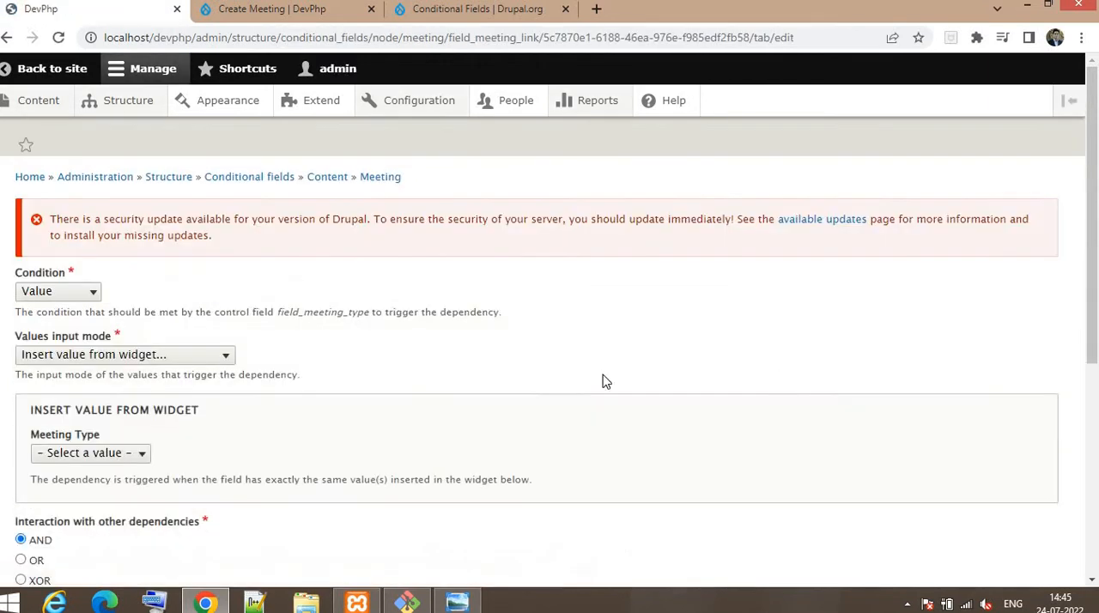
scroll(59, 247, down, 1)
click(87, 212)
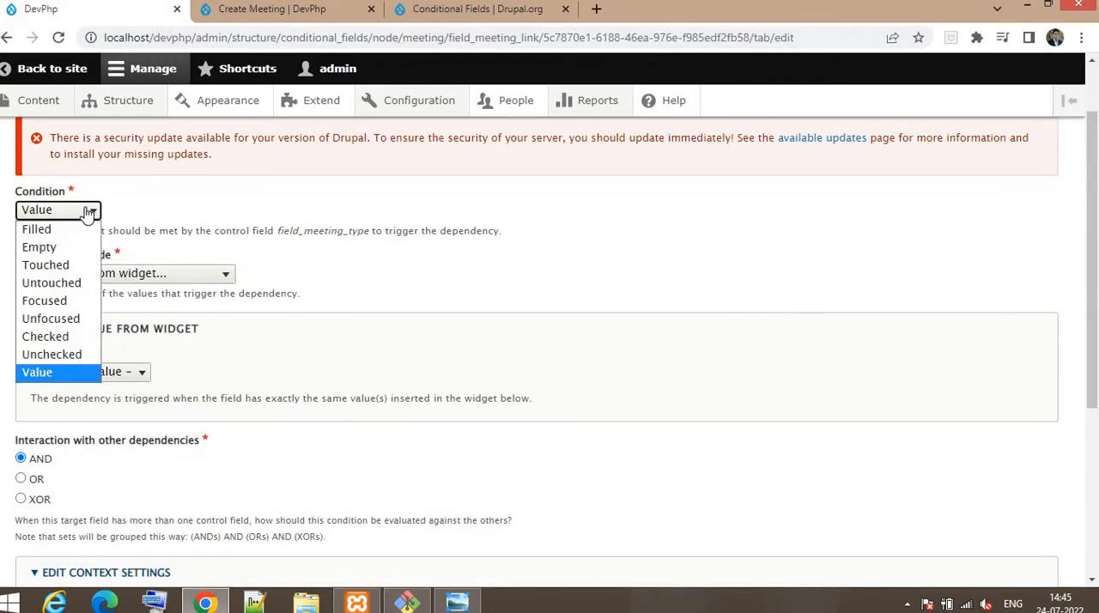
click(39, 375)
scroll(137, 326, down, 1)
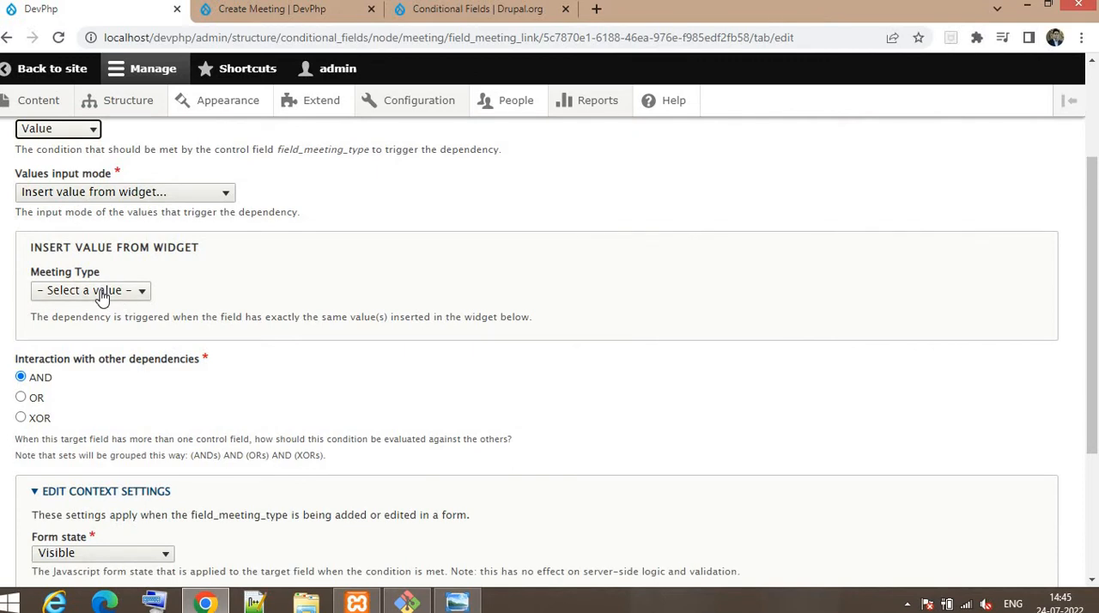
scroll(194, 307, up, 1)
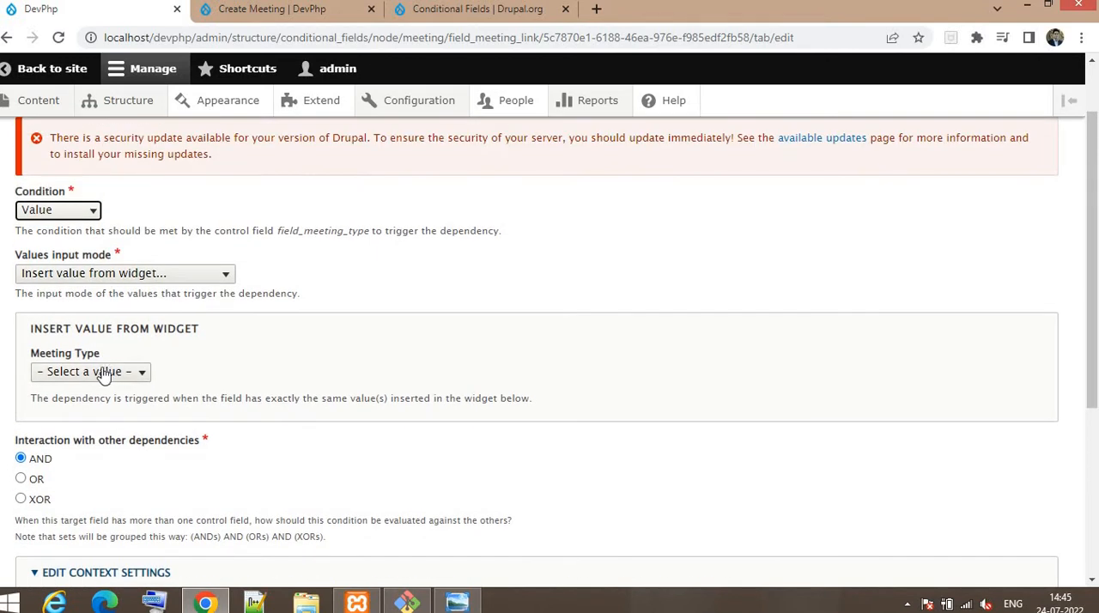
click(78, 375)
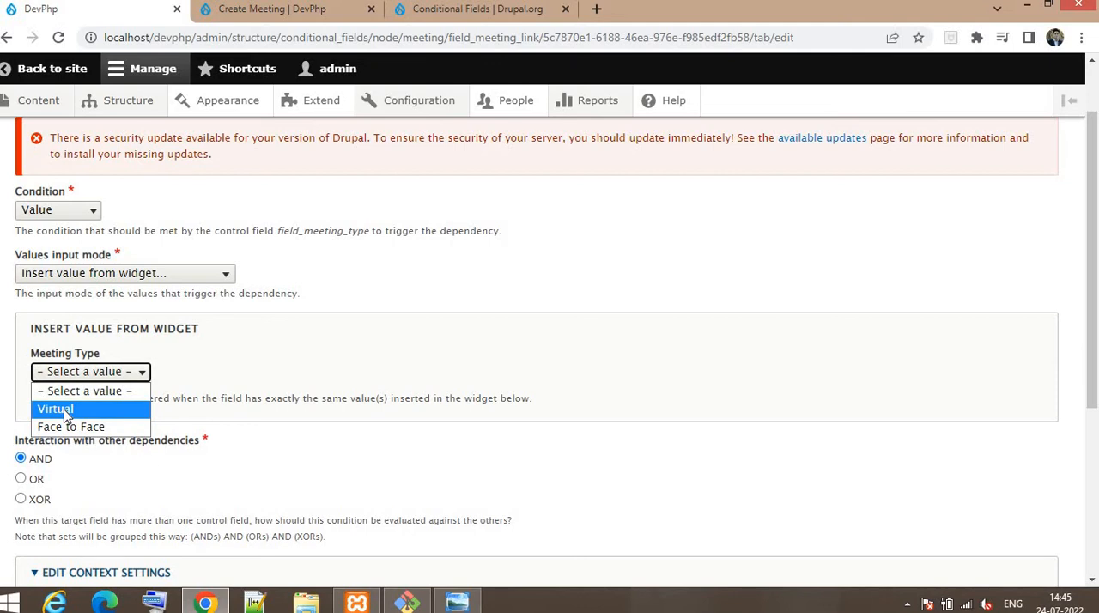
click(64, 412)
Step: Set the form state to Visible and save the Meeting Link dependency settings
scroll(249, 352, down, 2)
scroll(77, 353, down, 2)
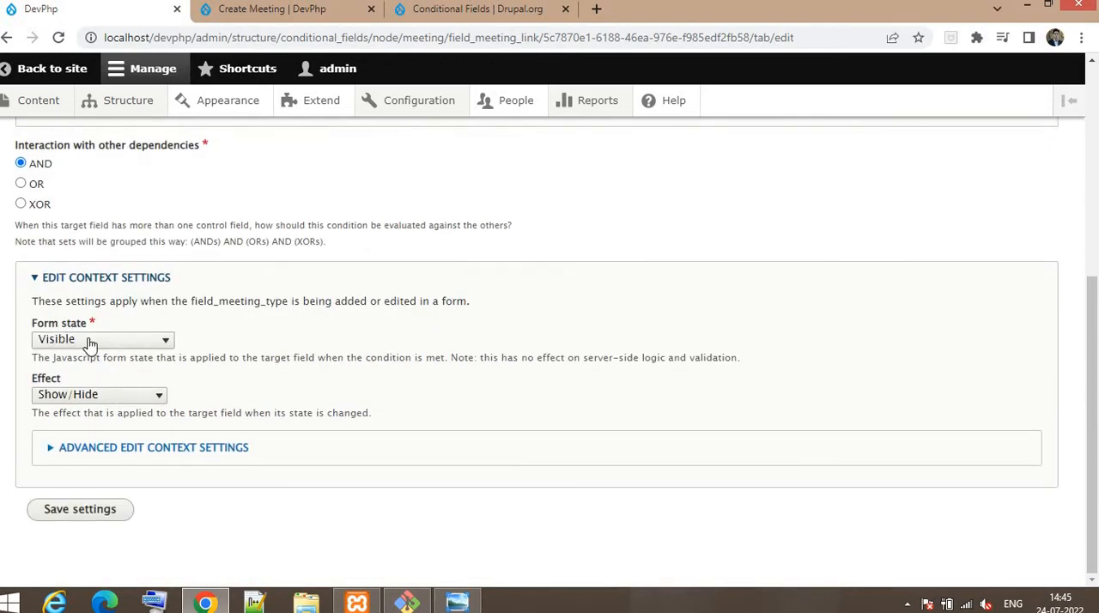
click(94, 340)
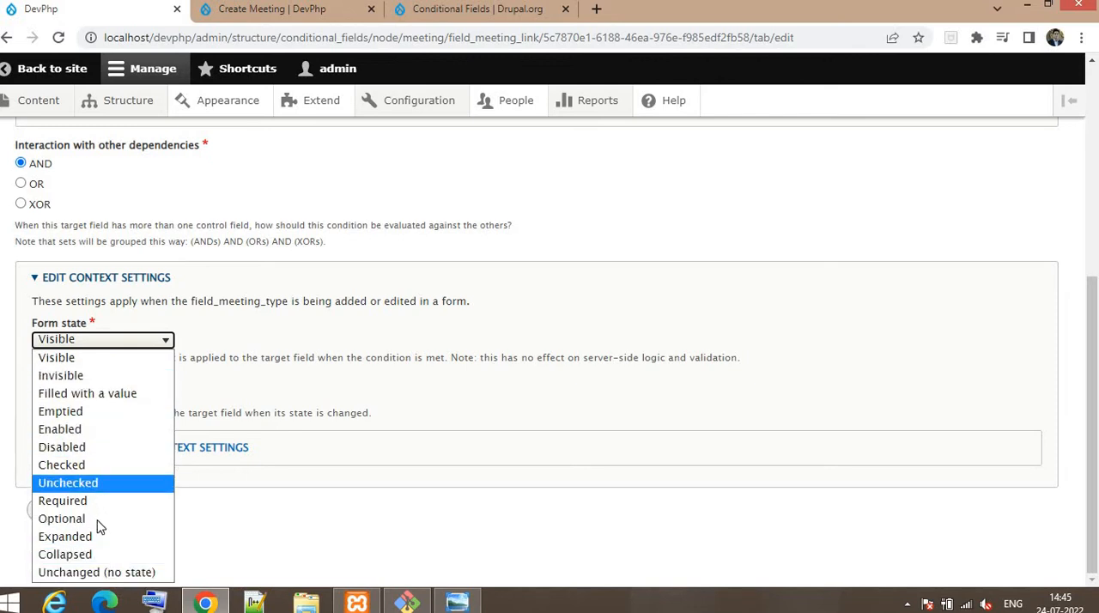
click(56, 357)
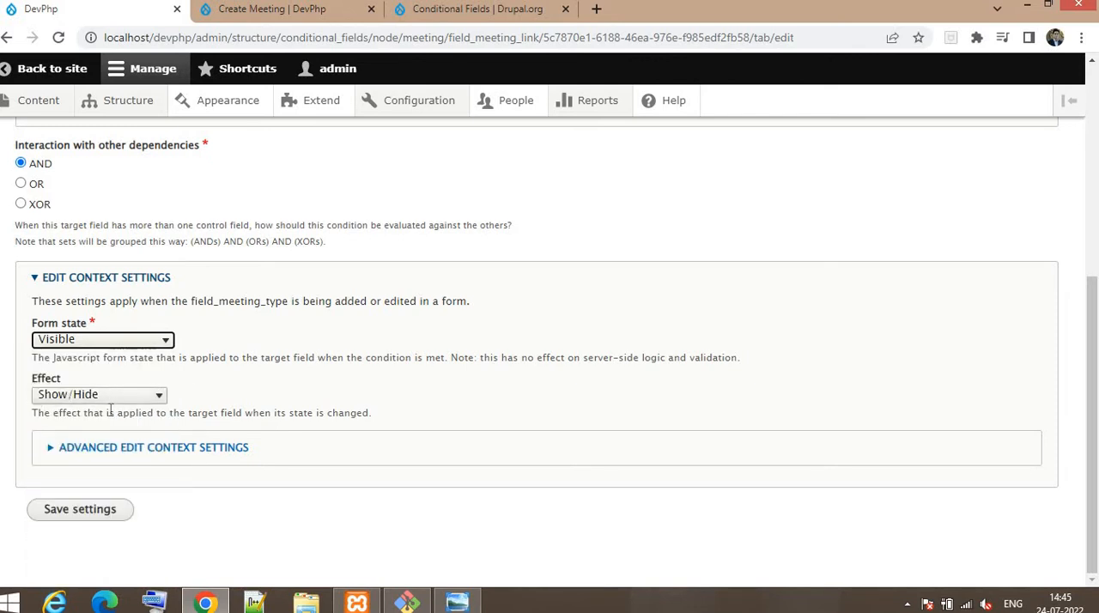
click(80, 515)
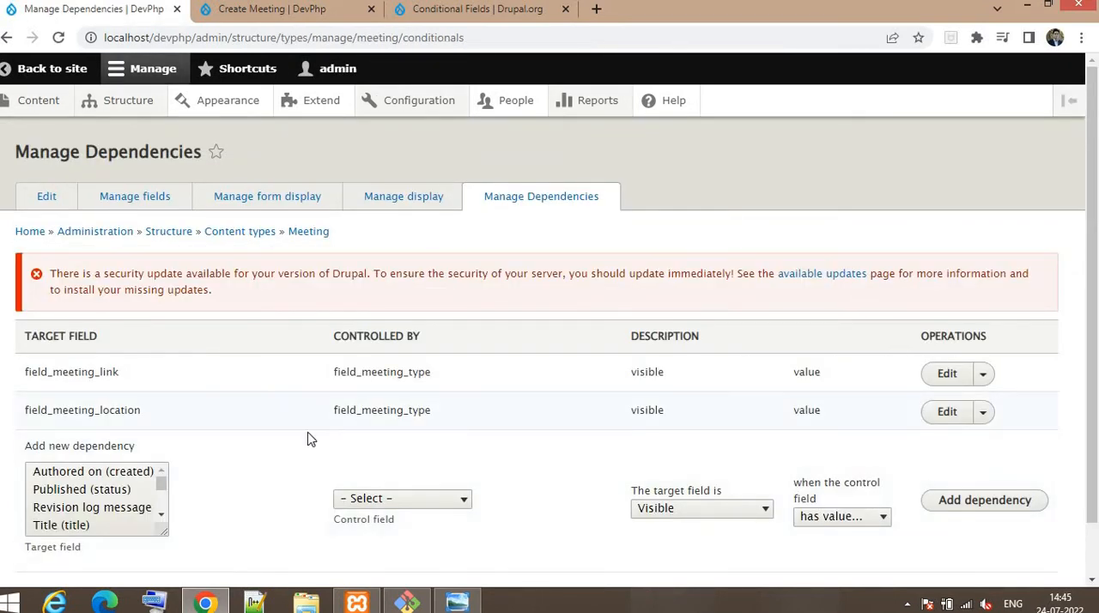
Step: Edit the field_meeting_location dependency to trigger on the Meeting Type Face to Face and save its settings
click(946, 412)
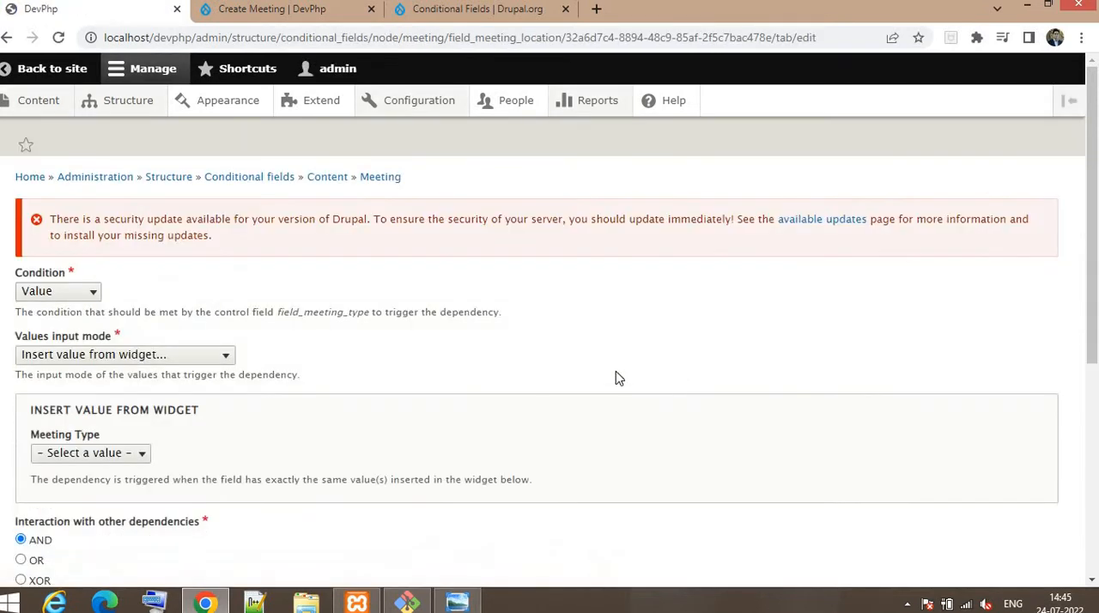
scroll(12, 238, down, 2)
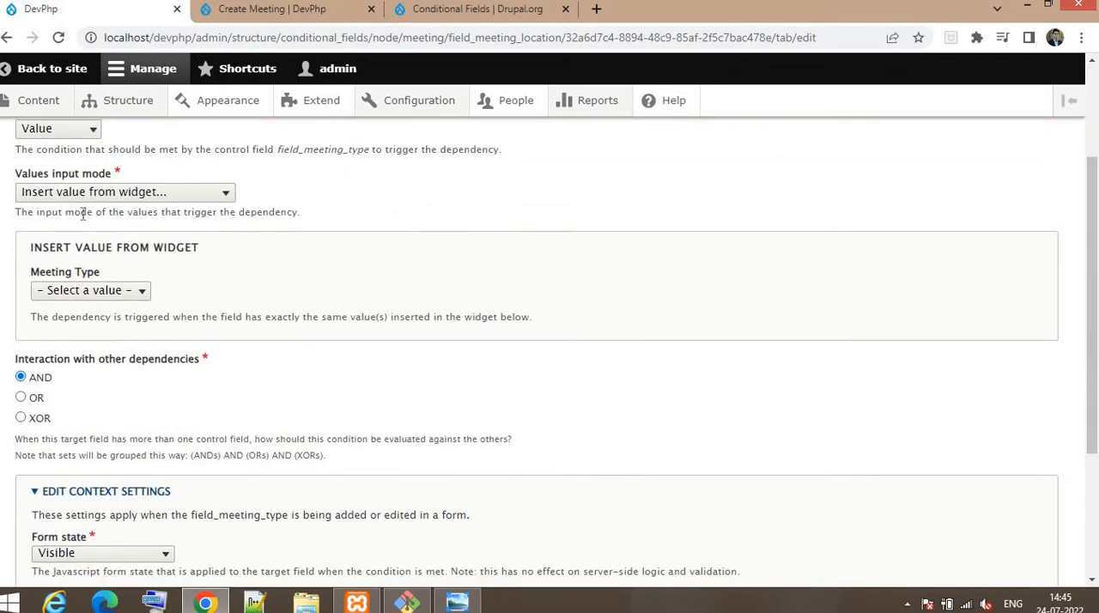
scroll(78, 248, up, 1)
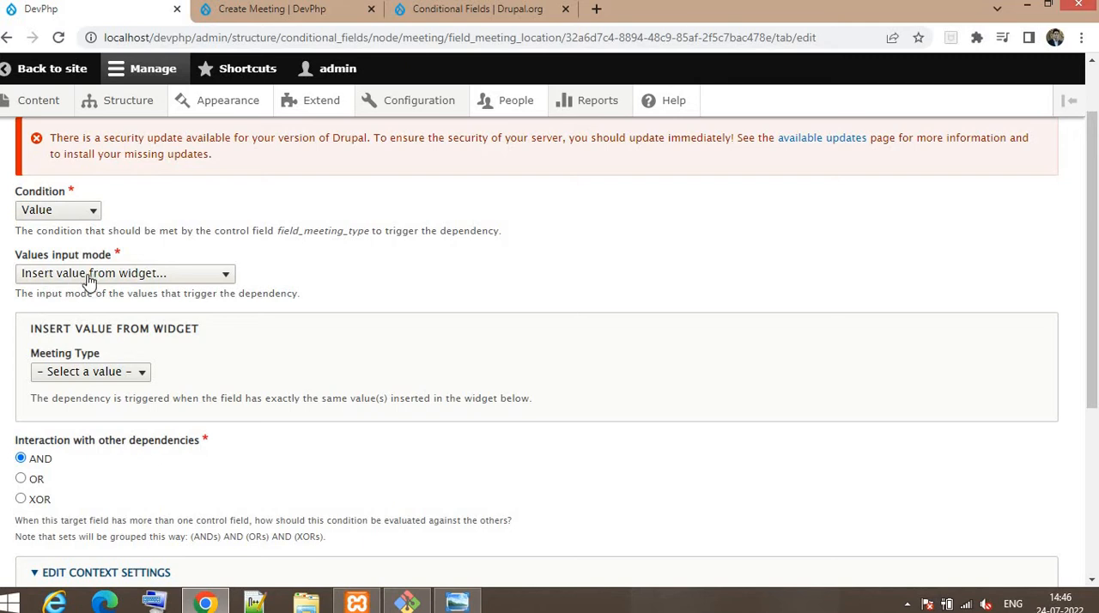
click(64, 374)
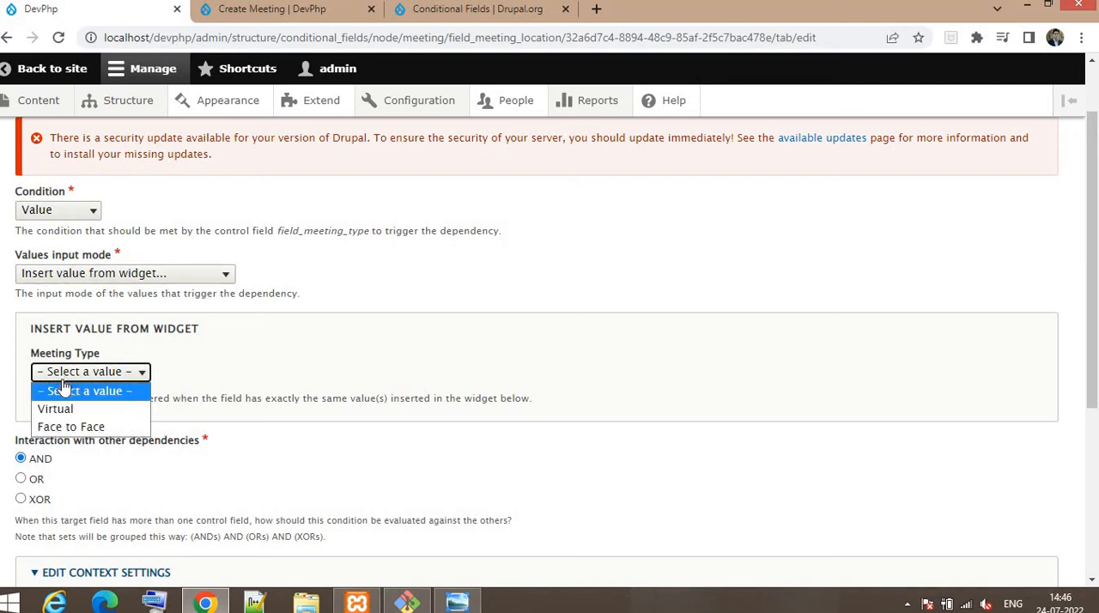
click(73, 427)
scroll(147, 421, down, 3)
scroll(67, 390, down, 1)
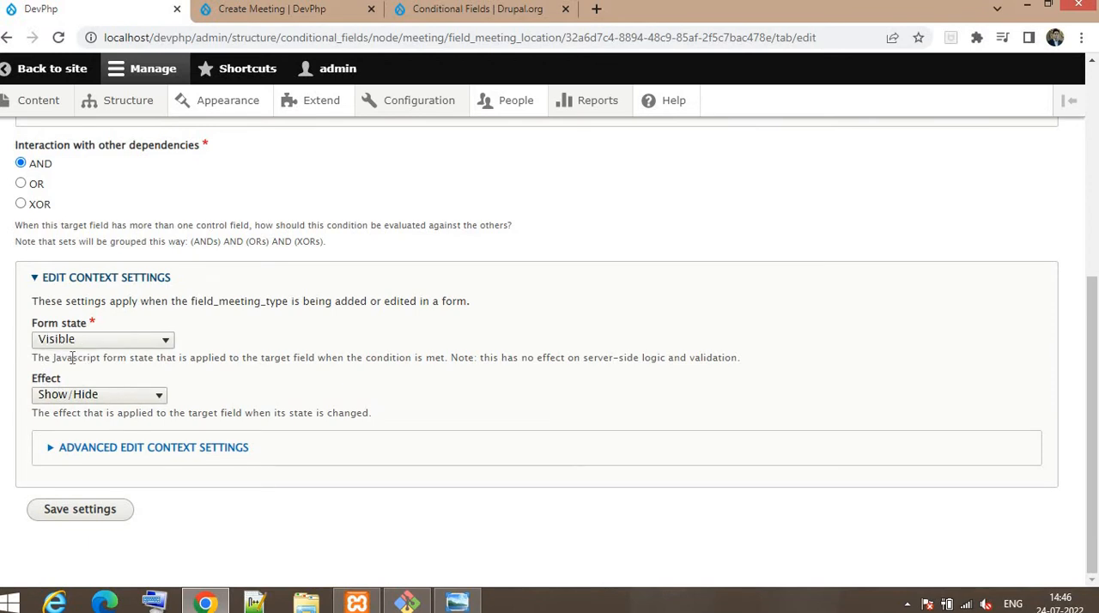
click(83, 515)
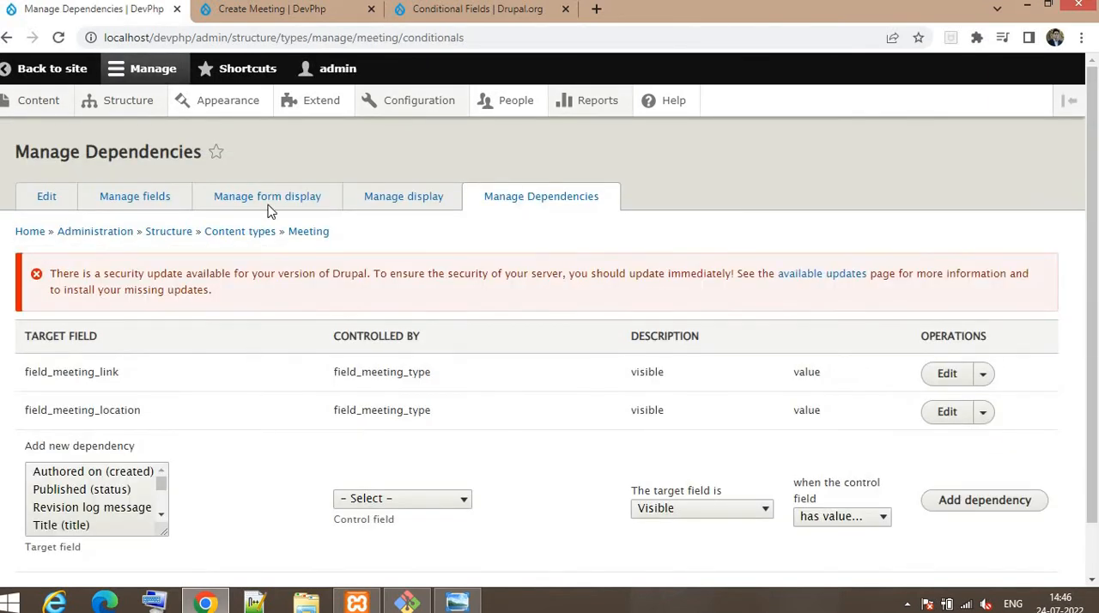
Step: Reload the Create Meeting form and set the Meeting Type to Virtual, then to Face to Face, checking which dependent field each choice shows
click(265, 13)
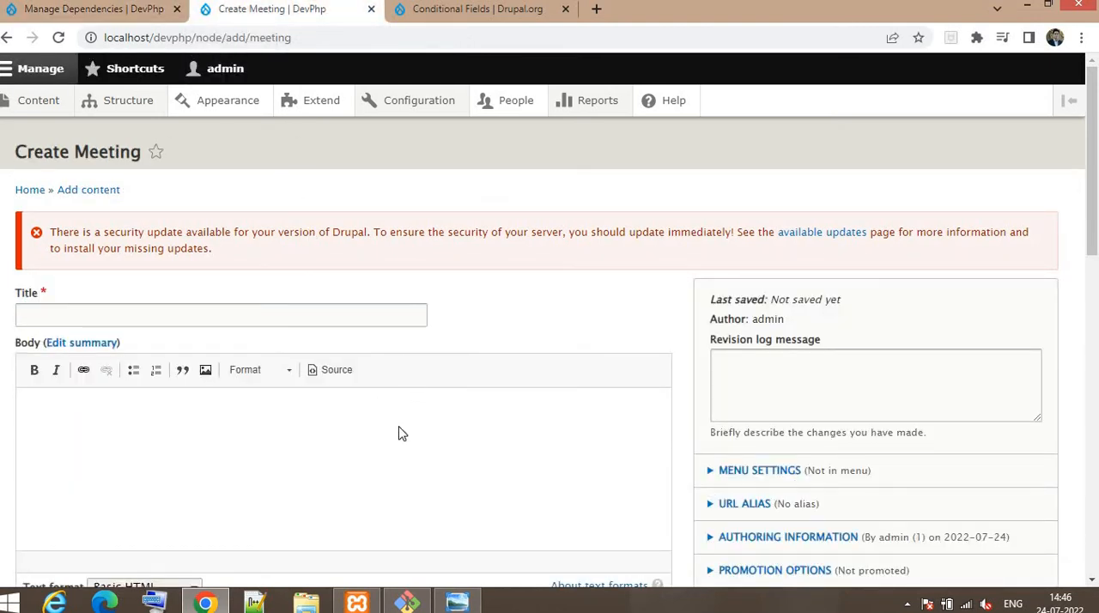
key(F5)
scroll(399, 427, down, 4)
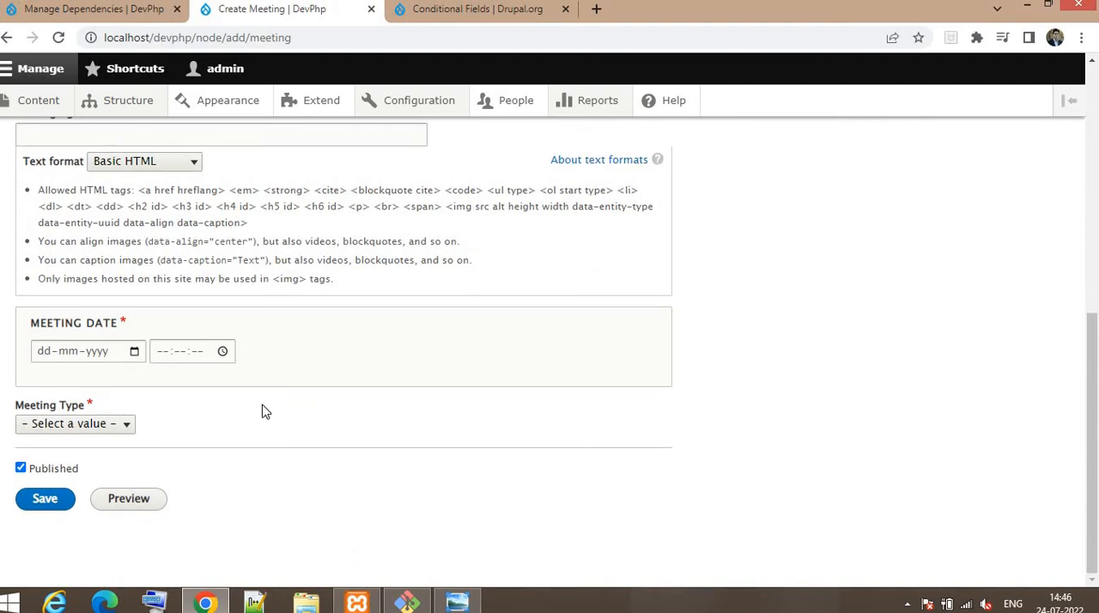
click(72, 424)
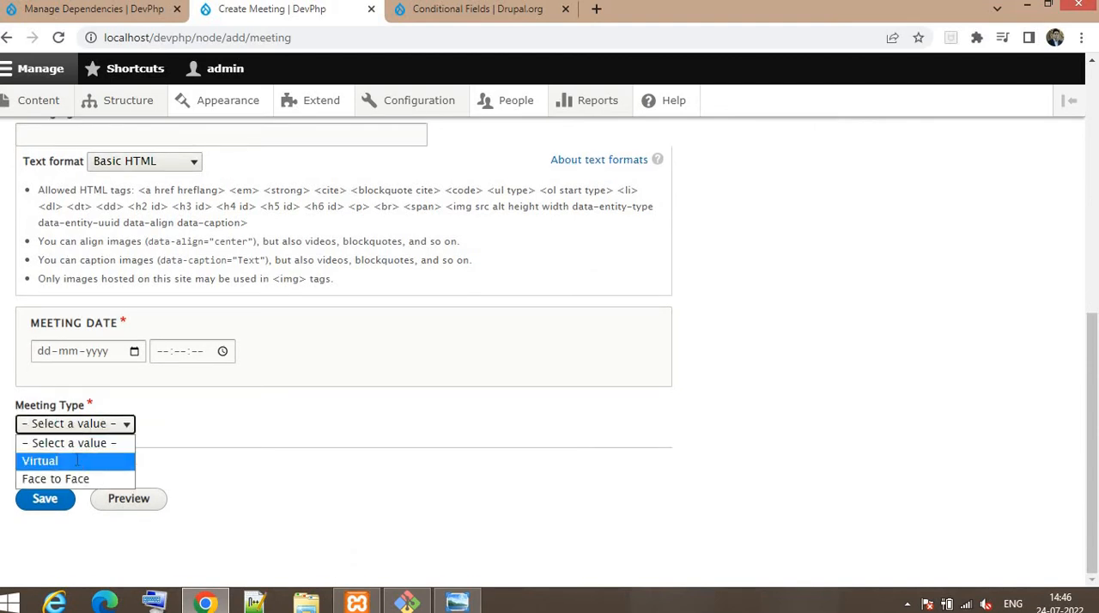
click(79, 461)
scroll(129, 446, down, 2)
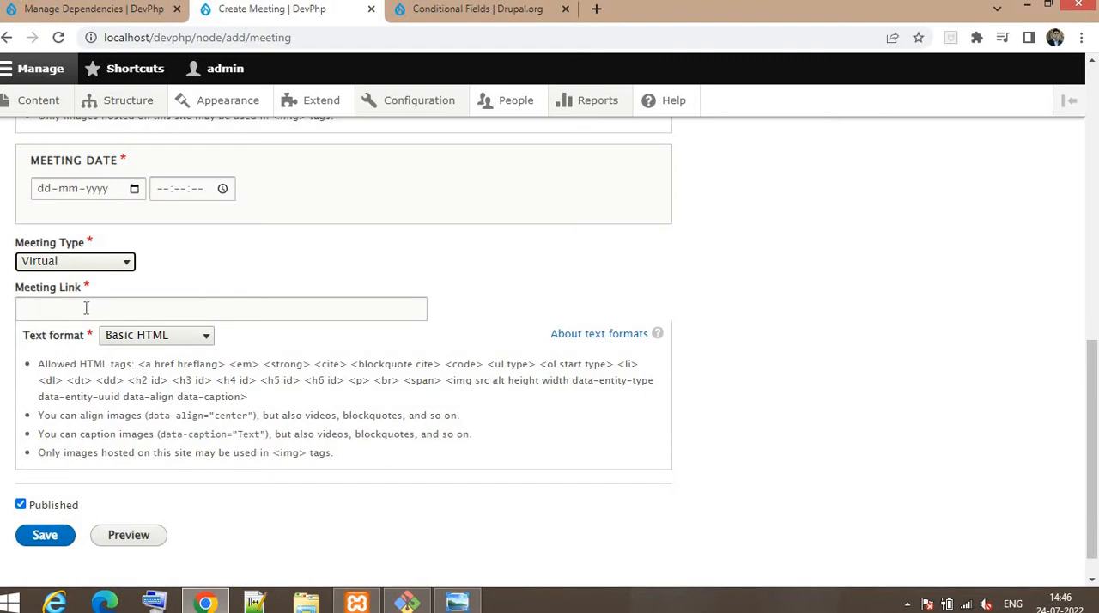
click(102, 262)
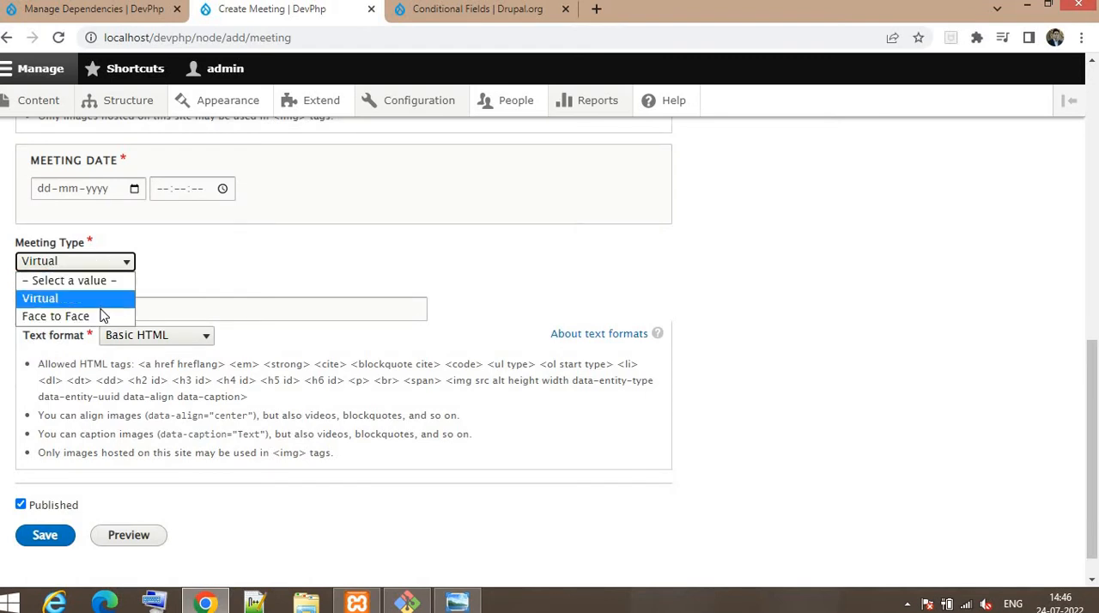
click(101, 317)
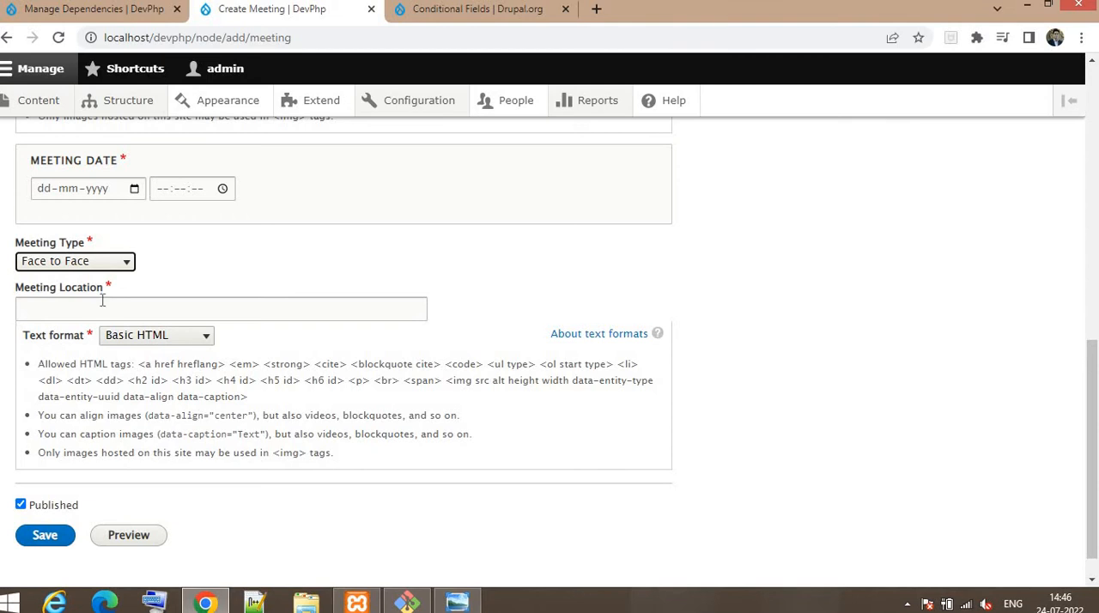
Step: Enter "Meeting demo" as the title of the new meeting
scroll(103, 301, up, 15)
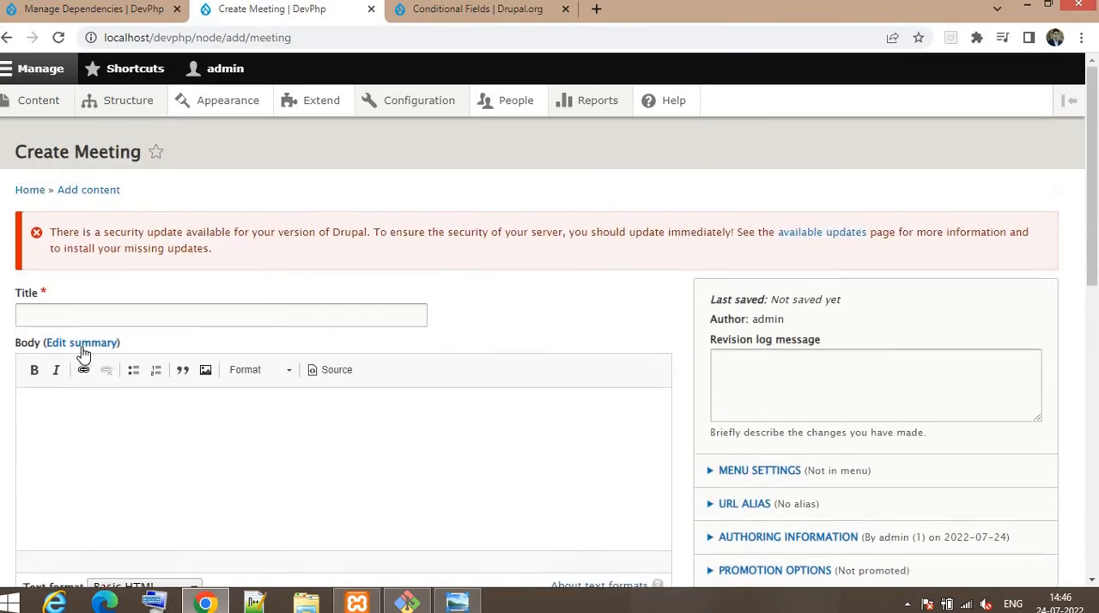
click(37, 318)
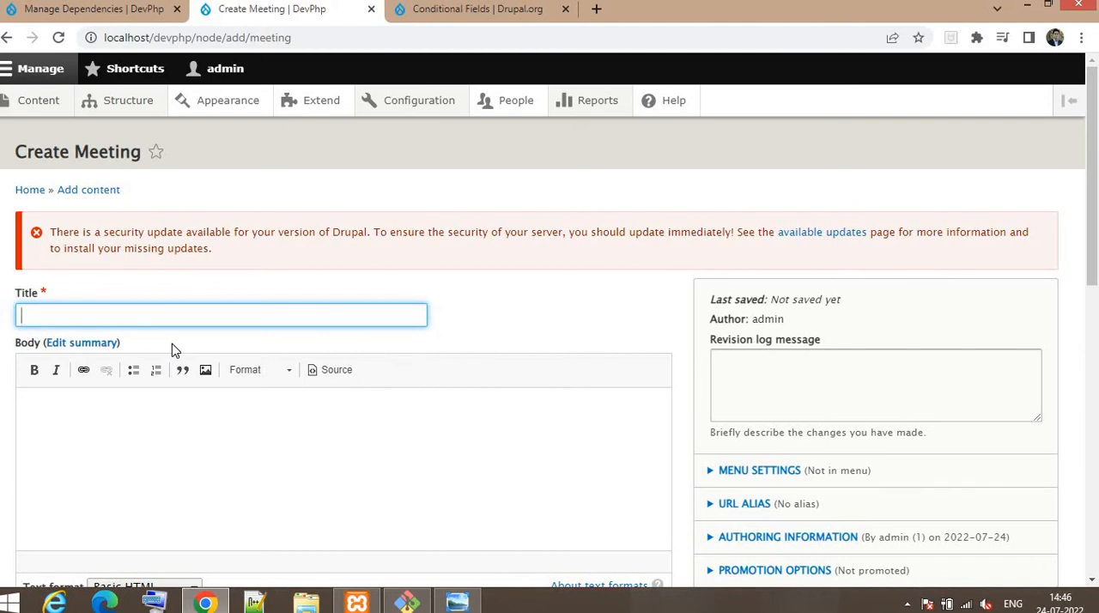
text(Meeting demo)
key(Tab)
scroll(216, 338, down, 5)
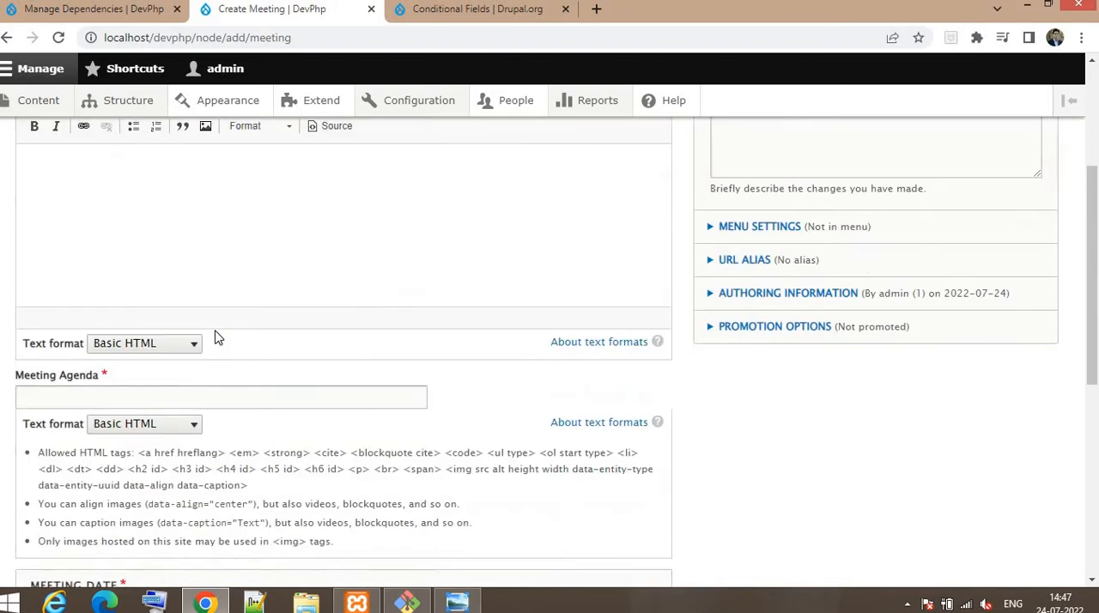
Step: Enter "Demo agenda" as the Meeting Agenda of the new meeting
click(67, 233)
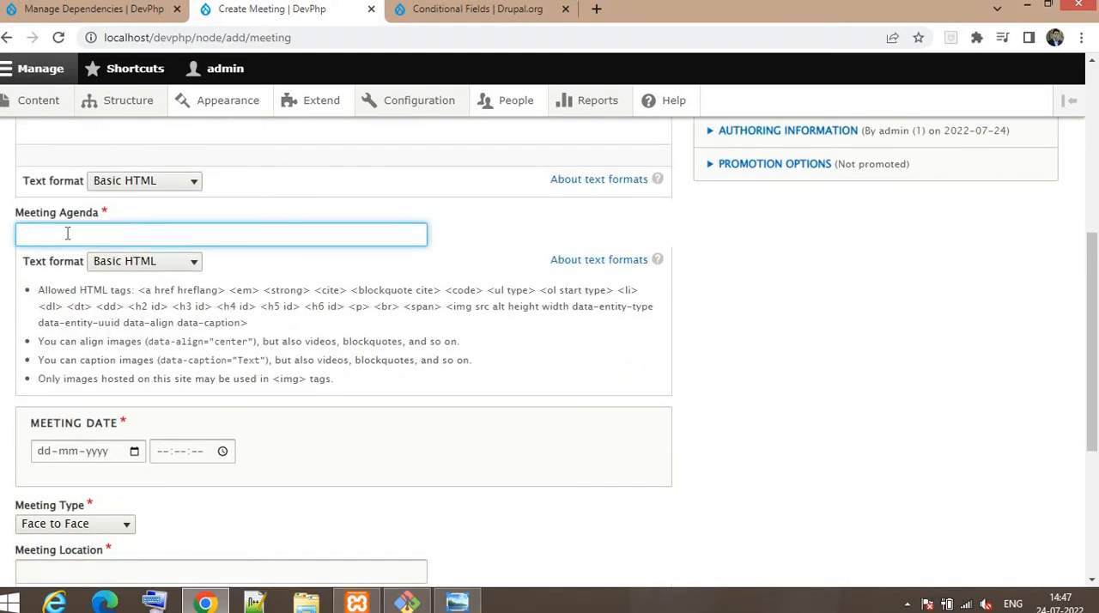
text(Demo agenda)
Step: Set the Meeting Date to 15-07-2022 and its time to 15:47:09
scroll(146, 397, down, 1)
scroll(146, 397, down, 3)
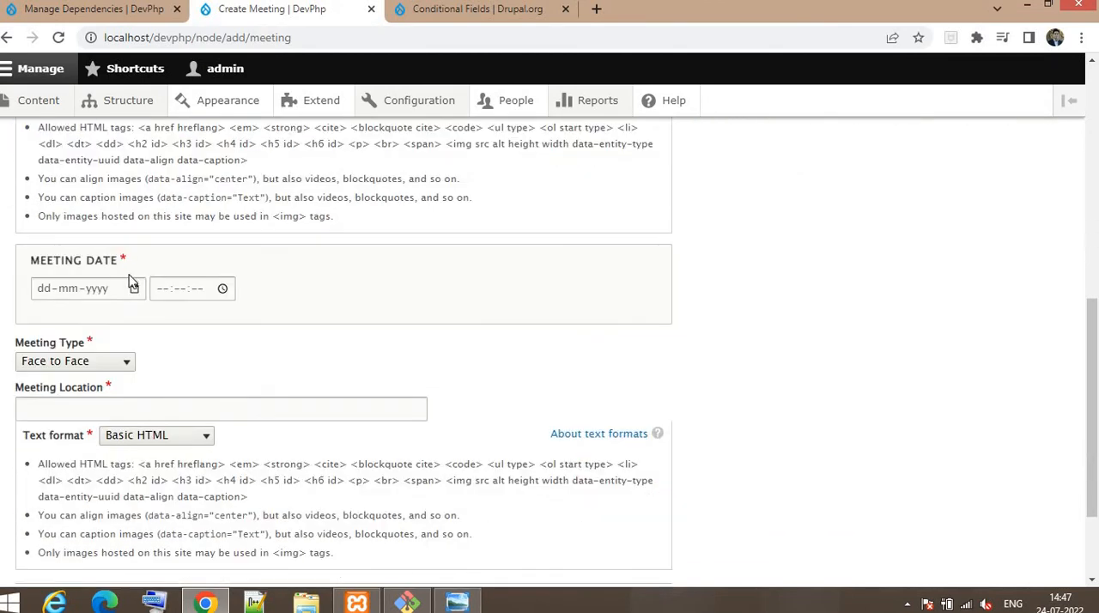
click(134, 288)
click(142, 419)
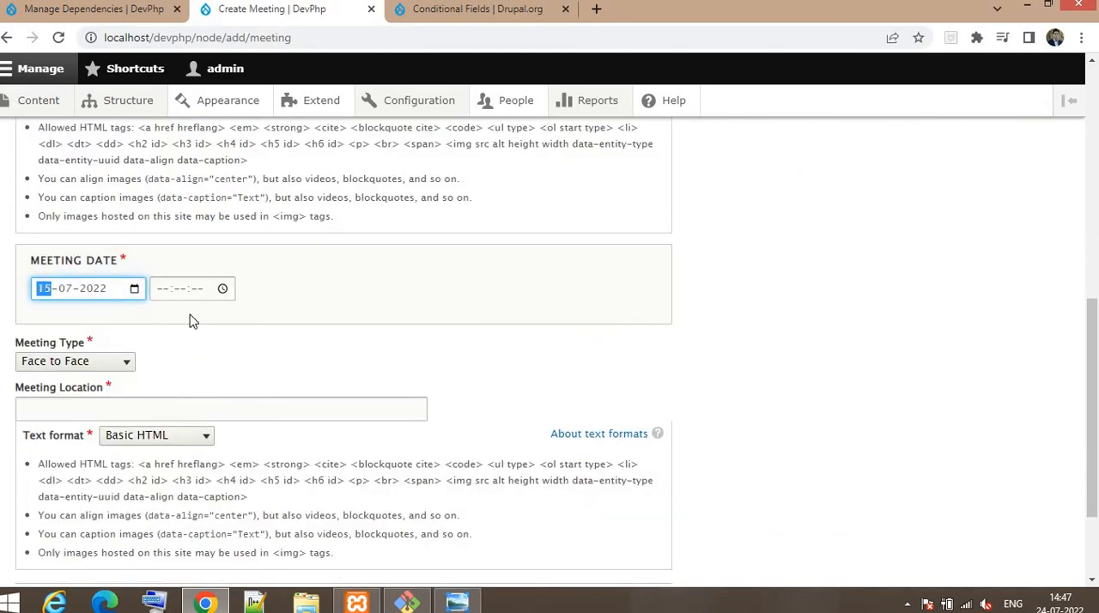
click(222, 289)
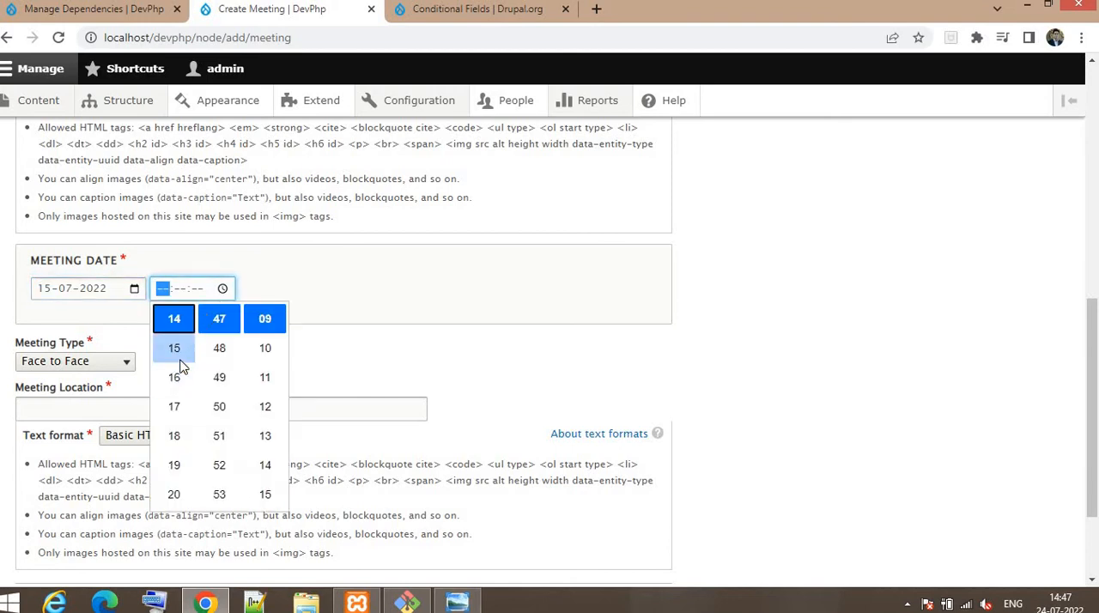
click(174, 347)
click(96, 324)
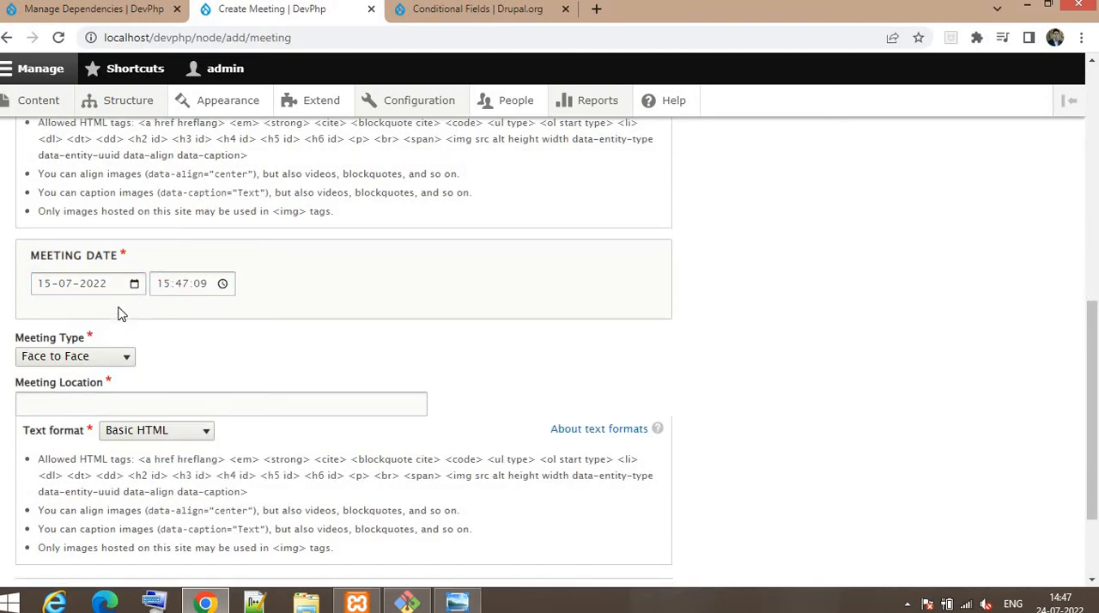
scroll(86, 283, down, 3)
click(75, 229)
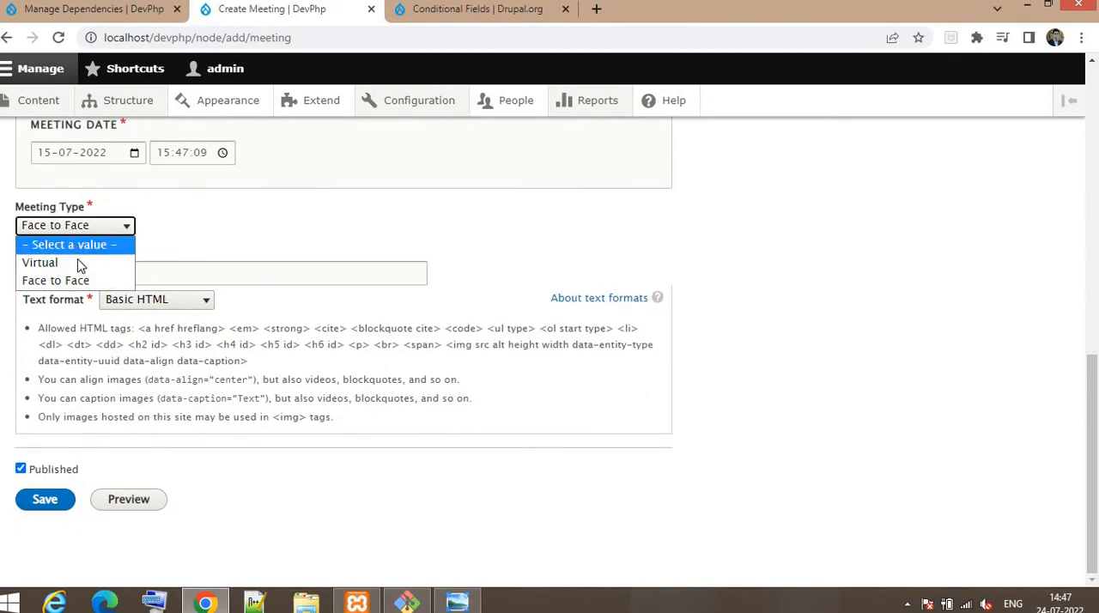
click(67, 264)
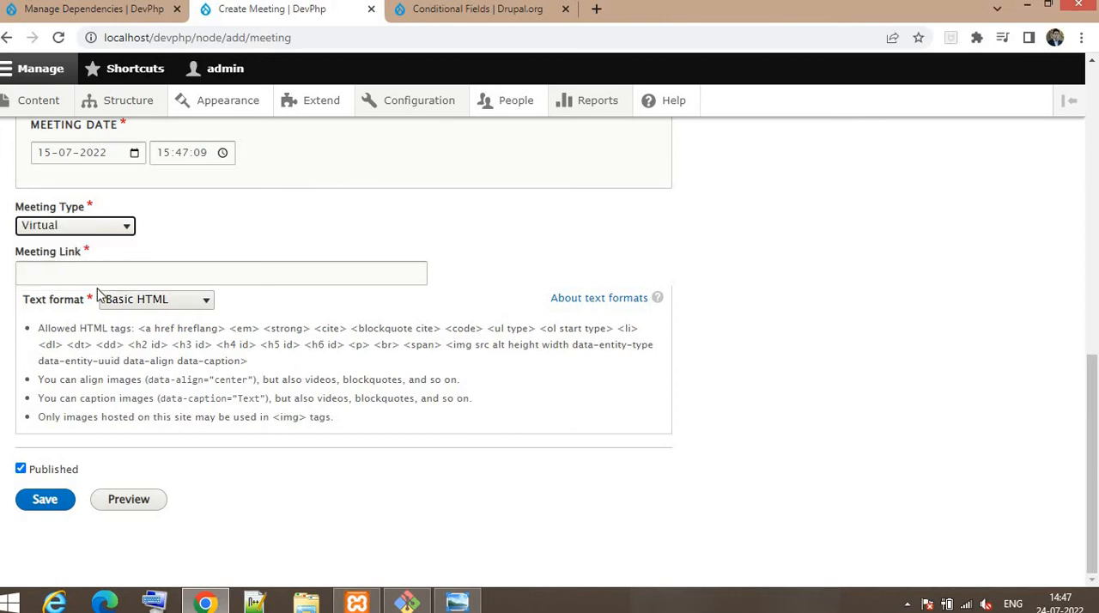
click(48, 269)
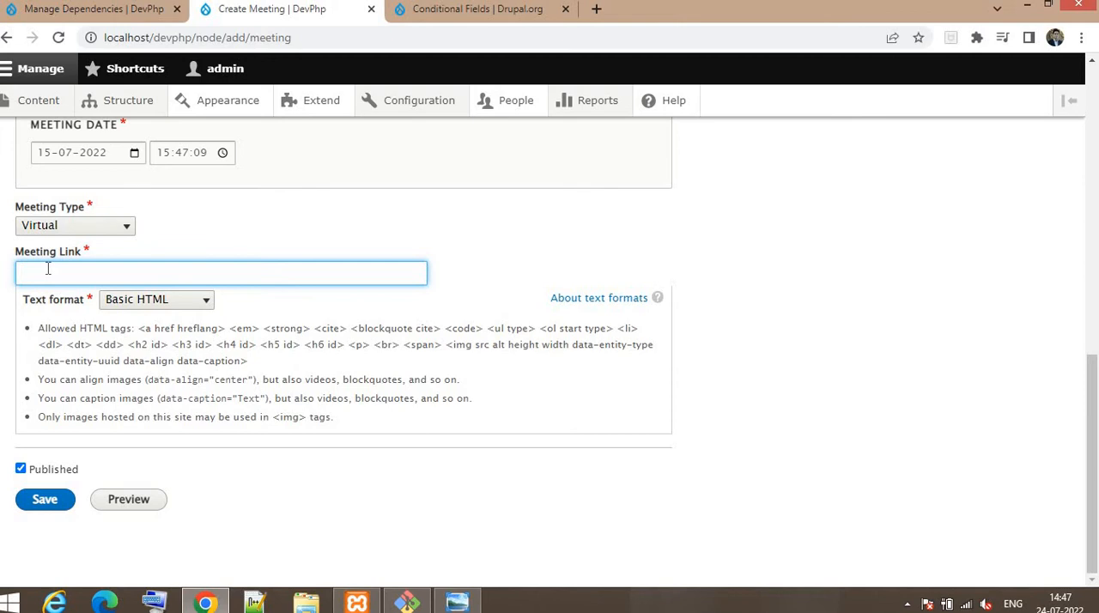
text(www.example.copm)
click(45, 514)
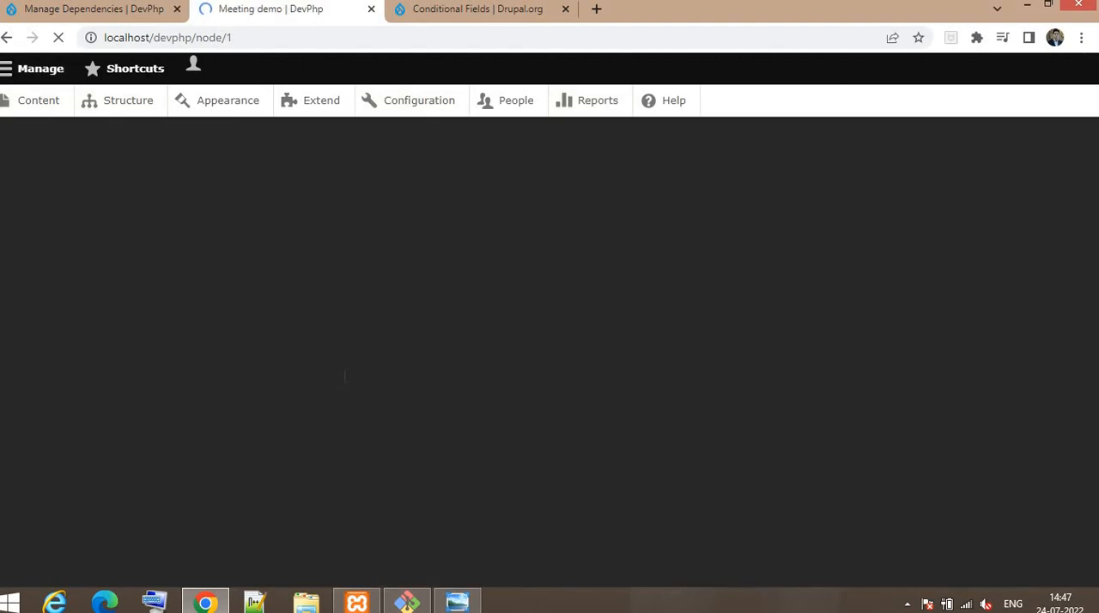
Step: Check the Meeting Type and Meeting Link shown on the saved Meeting demo page
scroll(347, 382, down, 4)
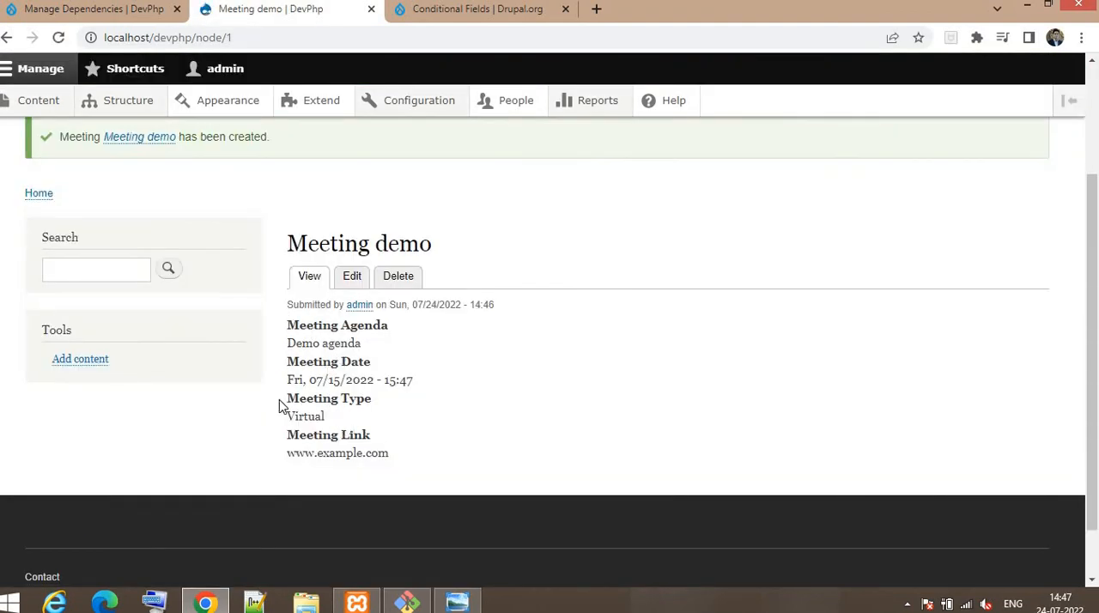
drag(285, 399, 348, 400)
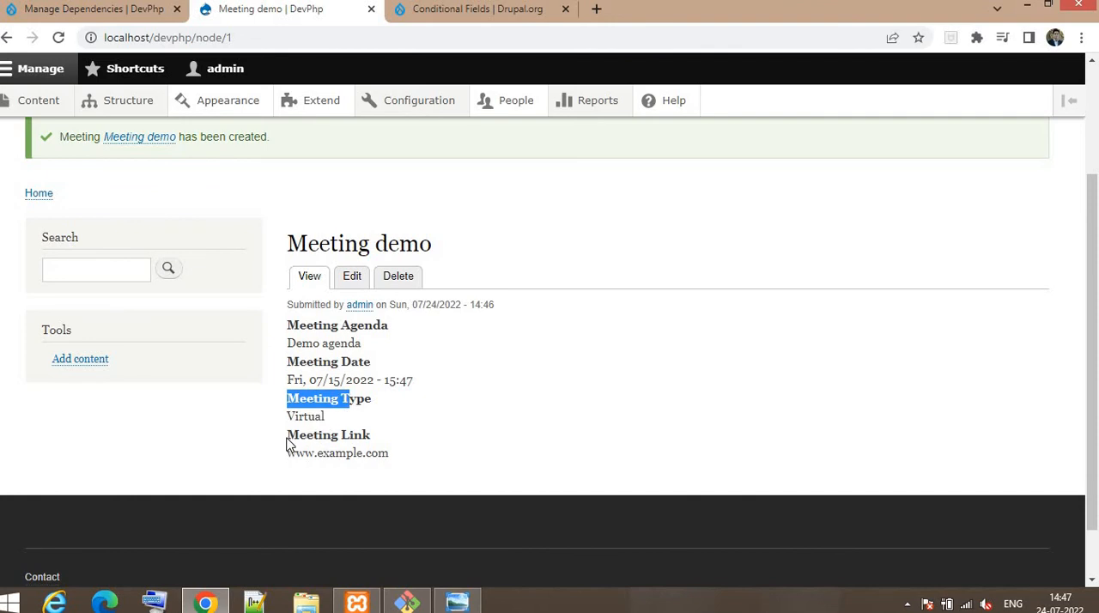
click(355, 448)
drag(286, 430, 383, 451)
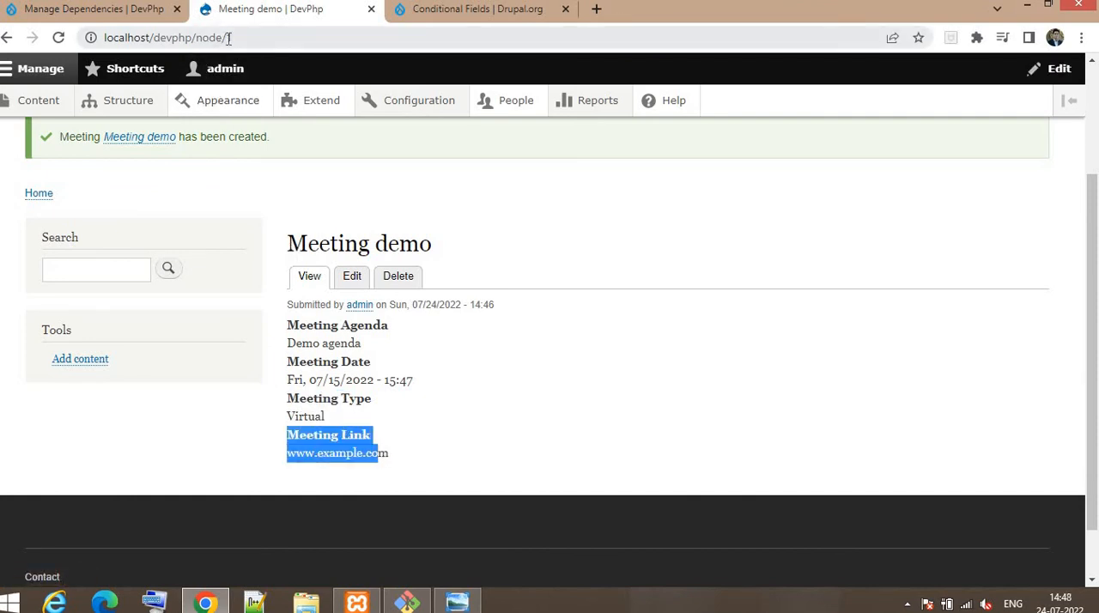
Step: Open a new Create Meeting form at localhost/devphp/node/add/meeting and enter "Location meeting" as the title
drag(226, 37, 274, 35)
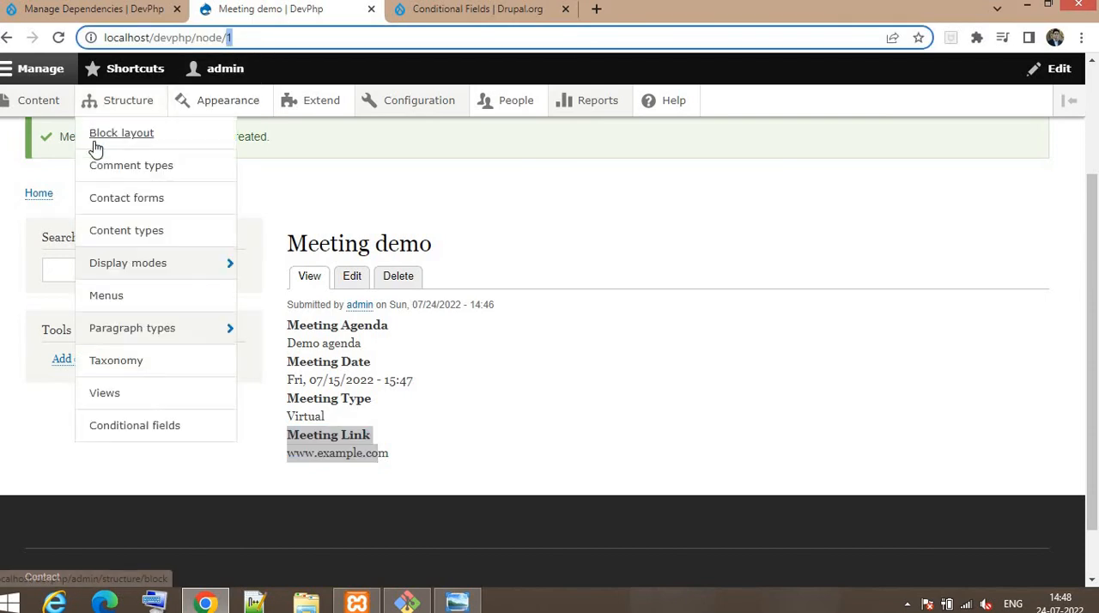
text(add)
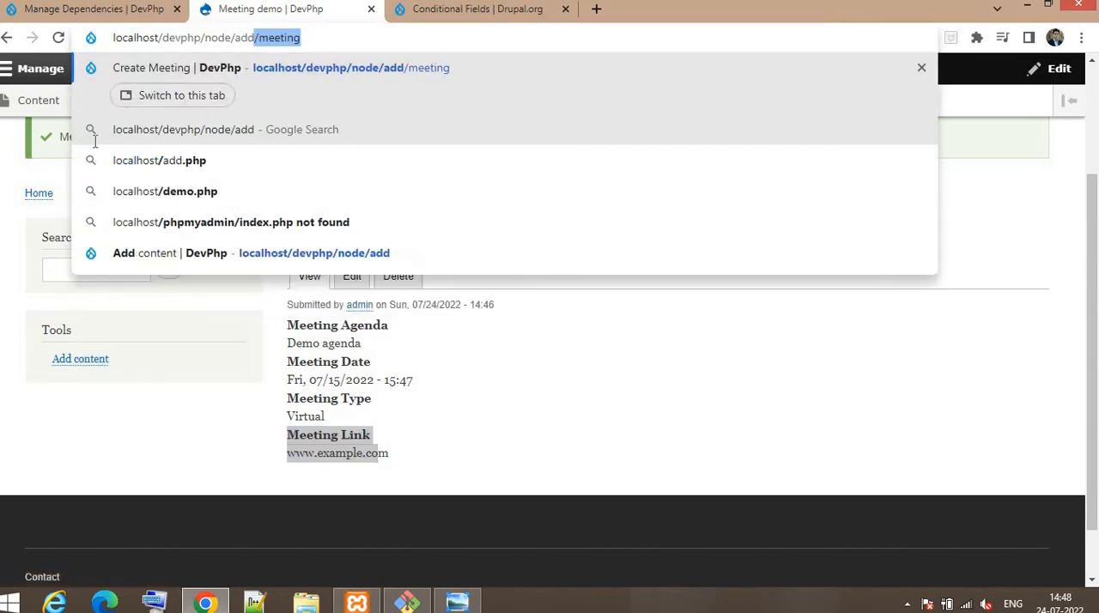
key(Return)
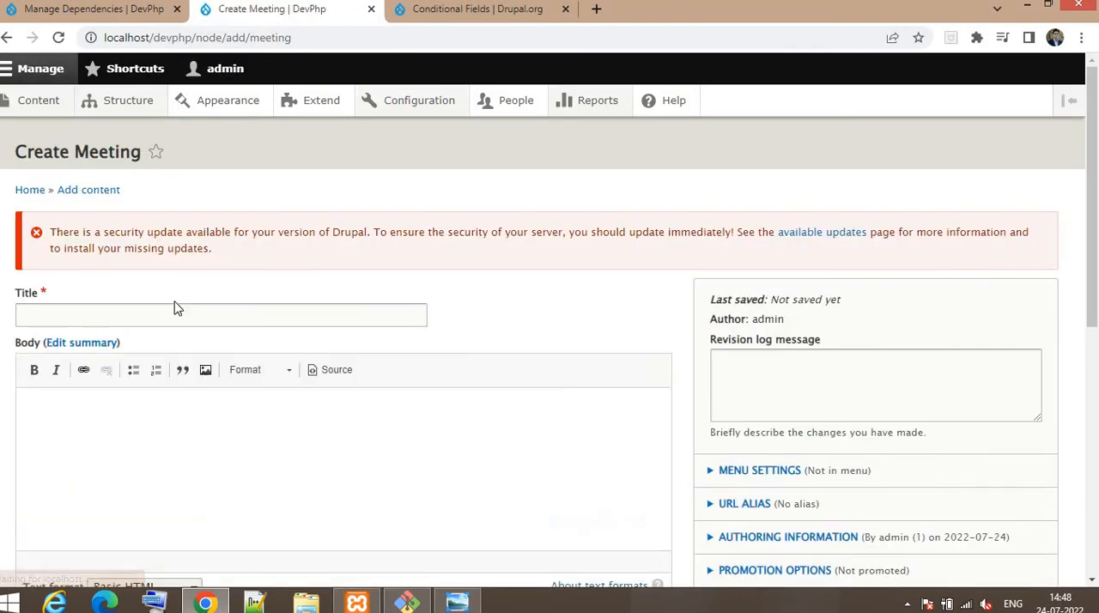
click(112, 320)
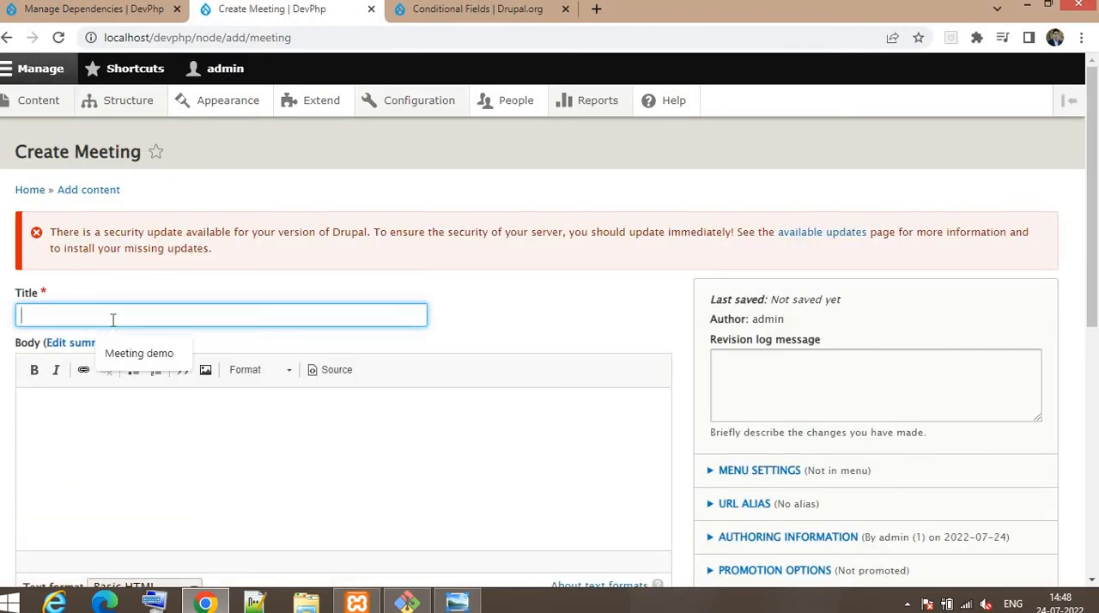
text(Locatio)
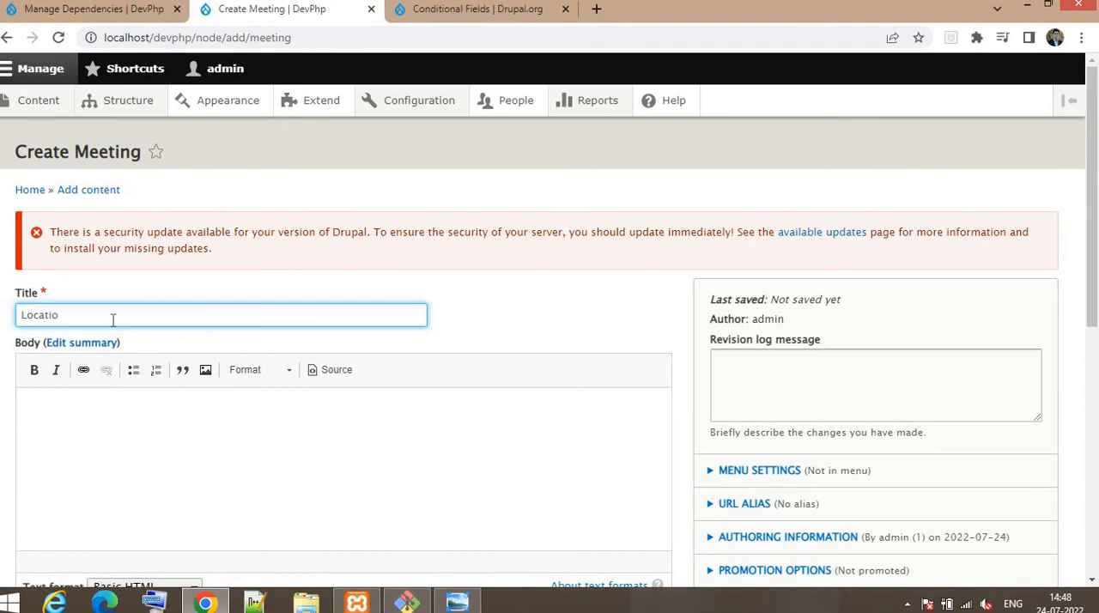
text(n meeting)
Step: Enter "Location meeting" as the Meeting Agenda
scroll(142, 368, down, 3)
click(73, 396)
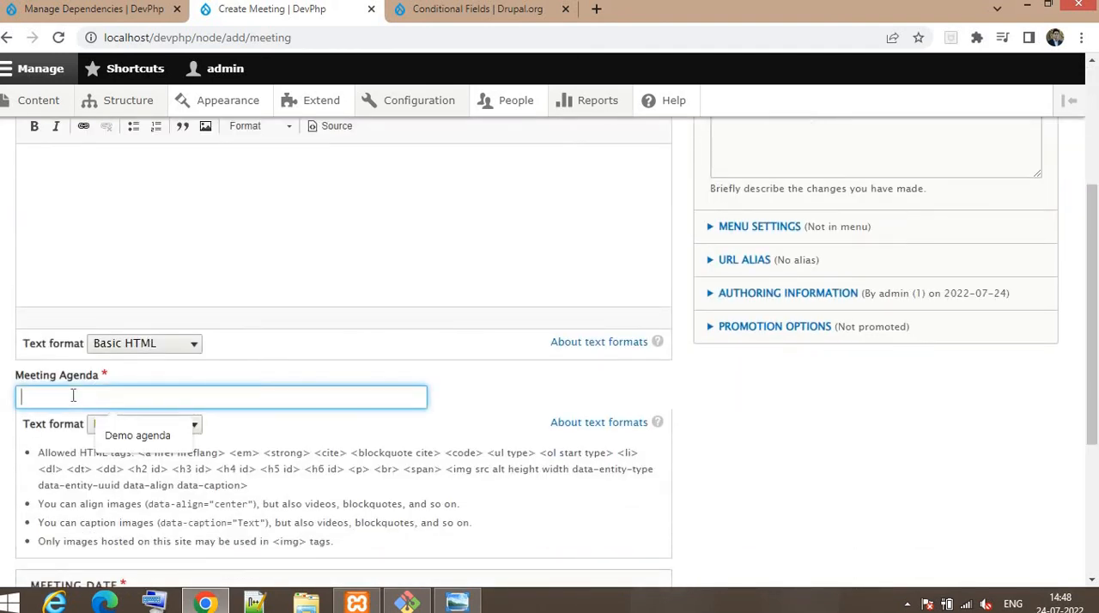
text(d)
key(BackSpace)
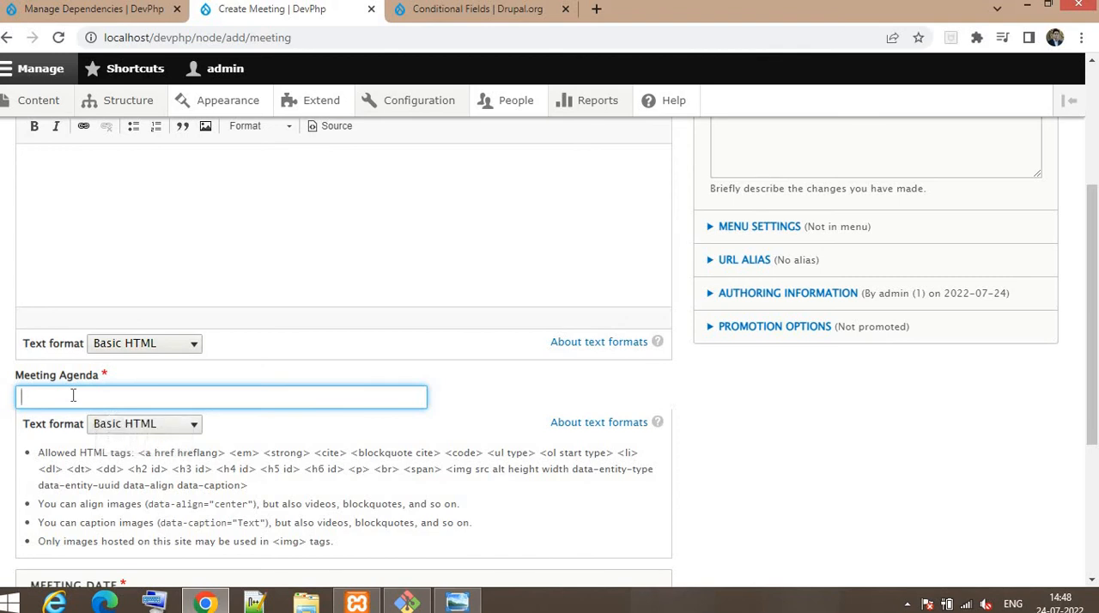
text(Location meeting)
Step: Set the Meeting Date to 21-07-2022 and its time to 15:48:29
scroll(73, 395, down, 3)
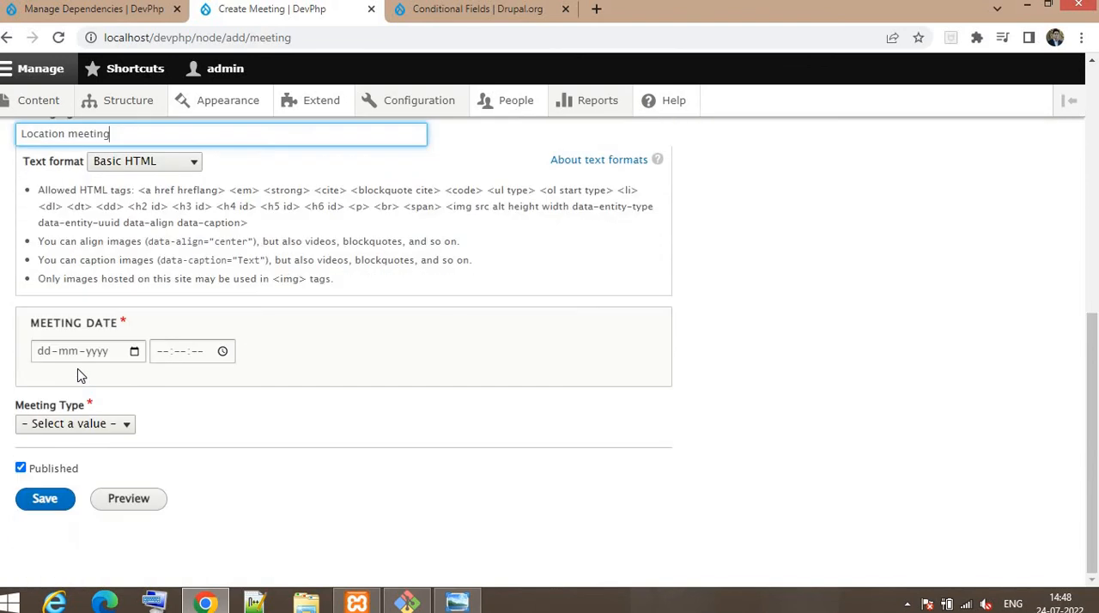
click(133, 352)
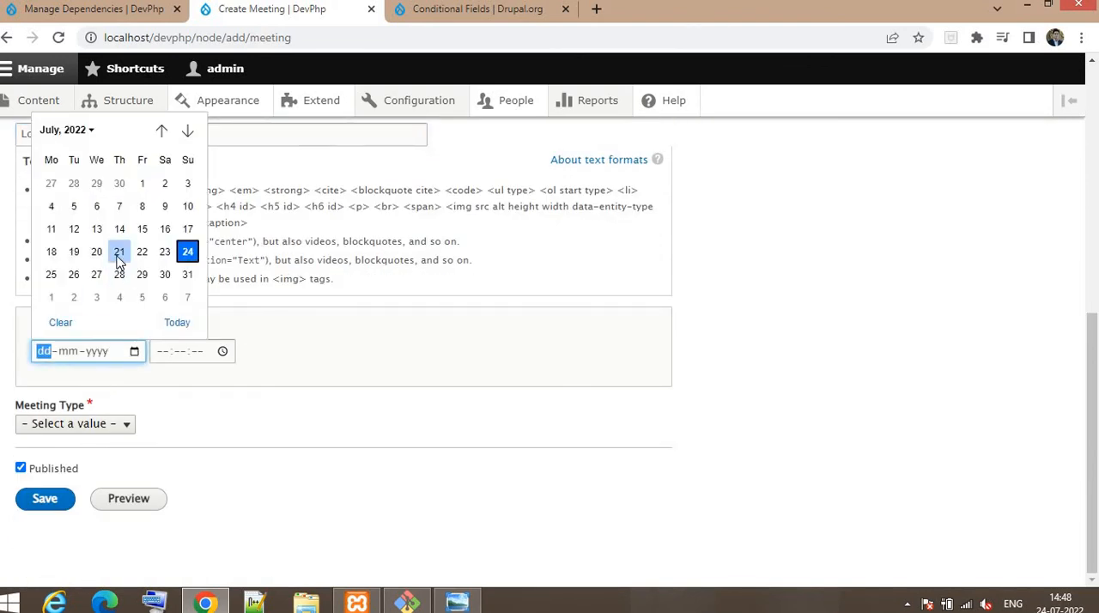
click(117, 250)
click(182, 352)
click(163, 352)
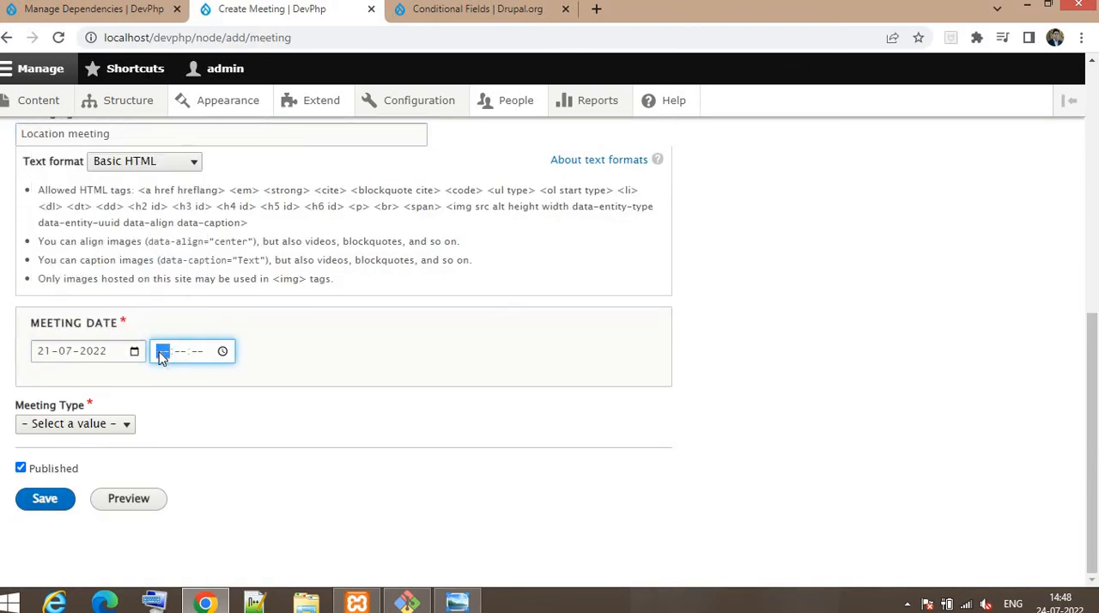
click(224, 352)
click(174, 410)
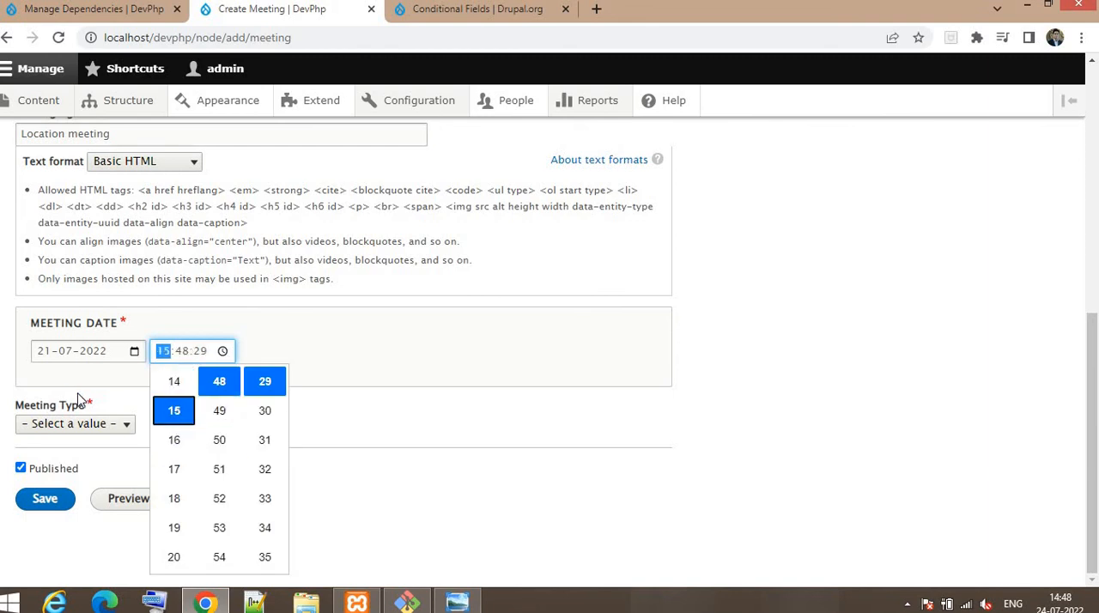
click(69, 404)
Step: Set the Meeting Type to Face to Face, enter "Demo Location" as the Meeting Location, and save the meeting
click(77, 425)
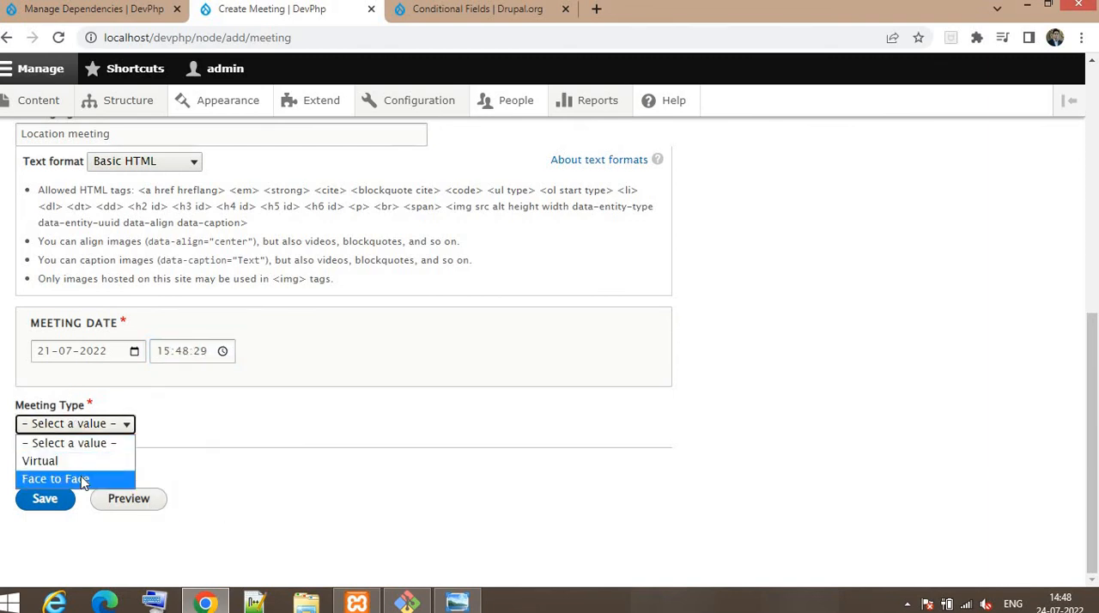
click(86, 479)
scroll(89, 266, down, 2)
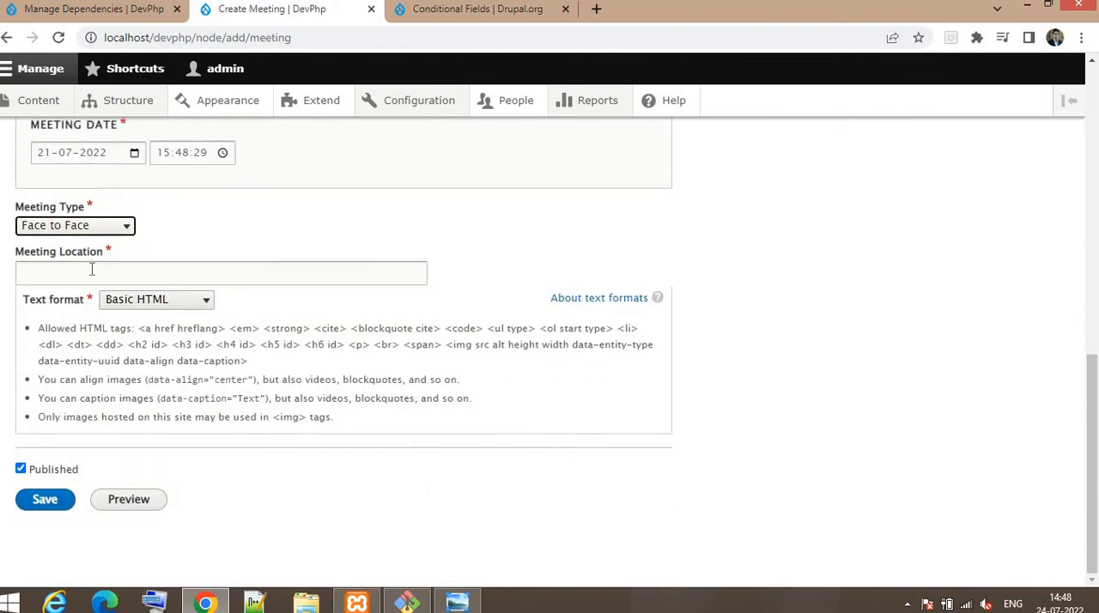
click(92, 269)
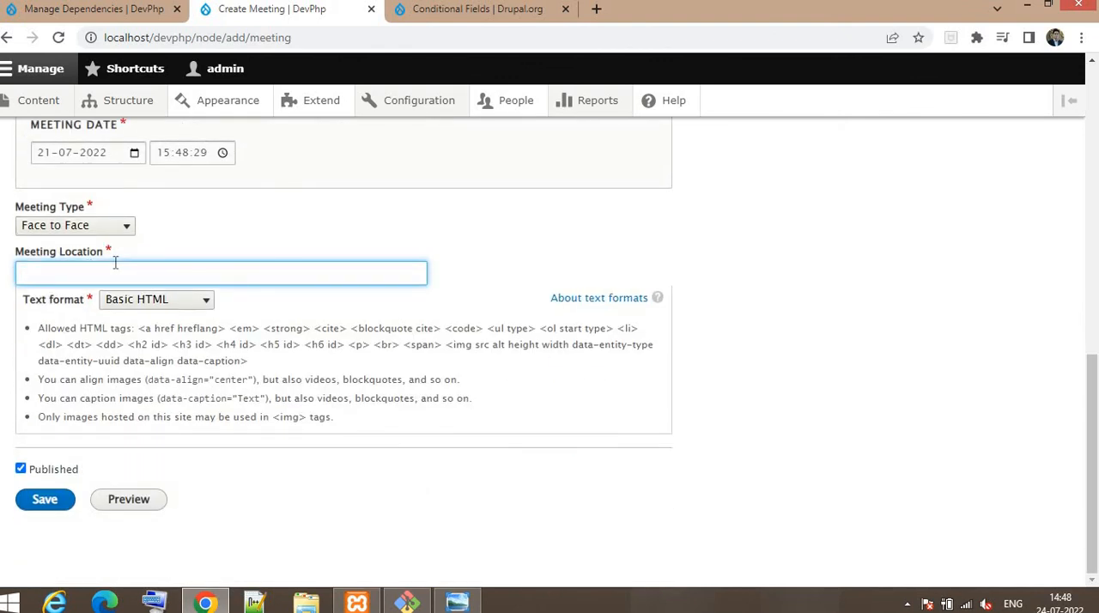
text(emo Location)
click(36, 504)
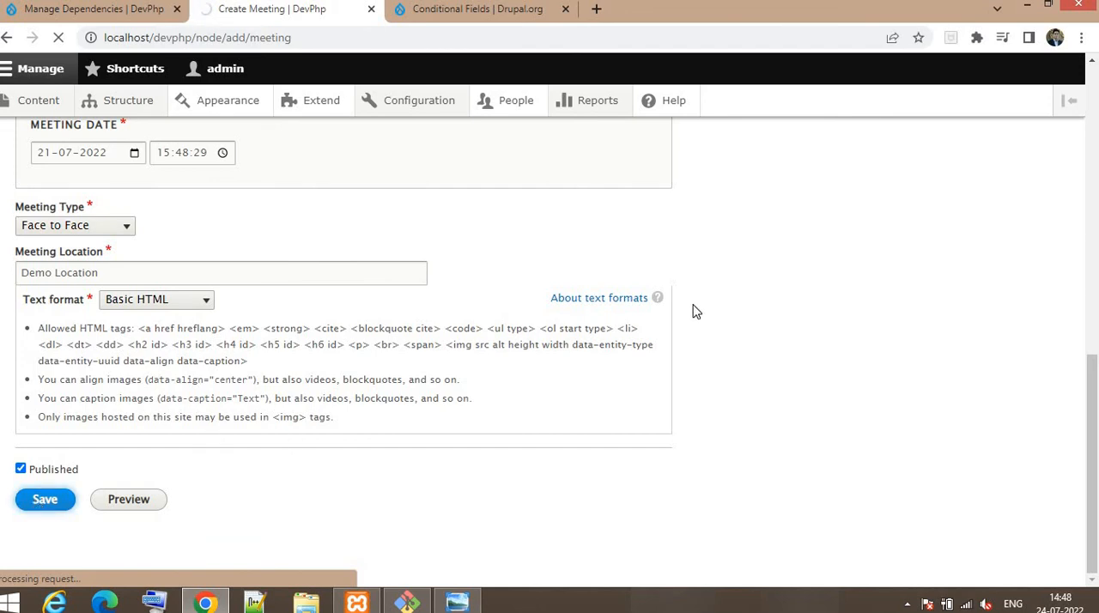
Step: Check the Meeting Type and Meeting Location shown on the saved Location meeting page
scroll(410, 458, down, 3)
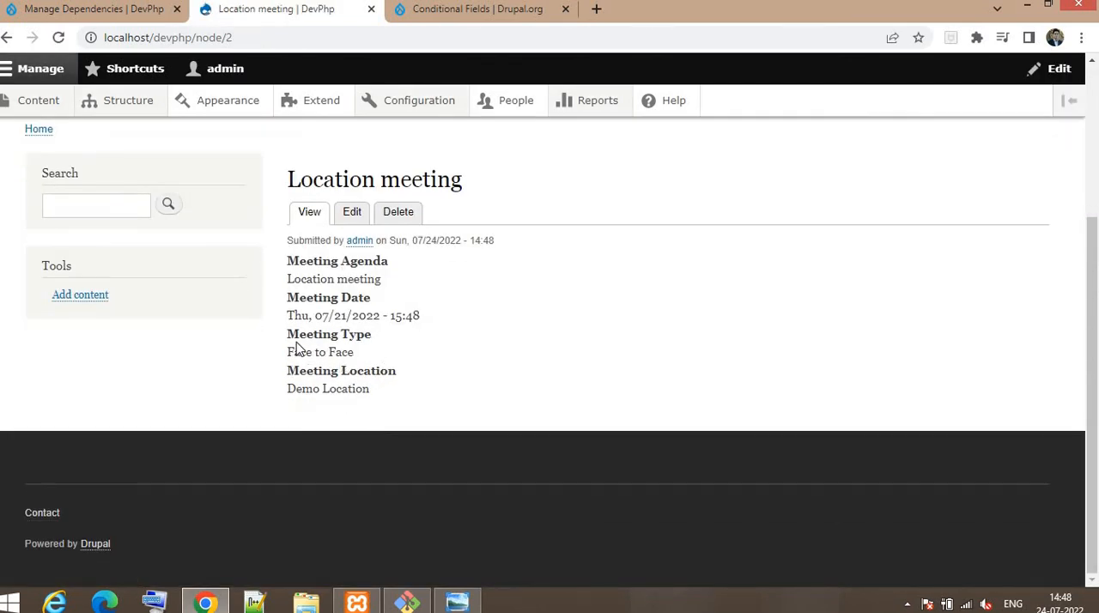
drag(294, 354, 363, 361)
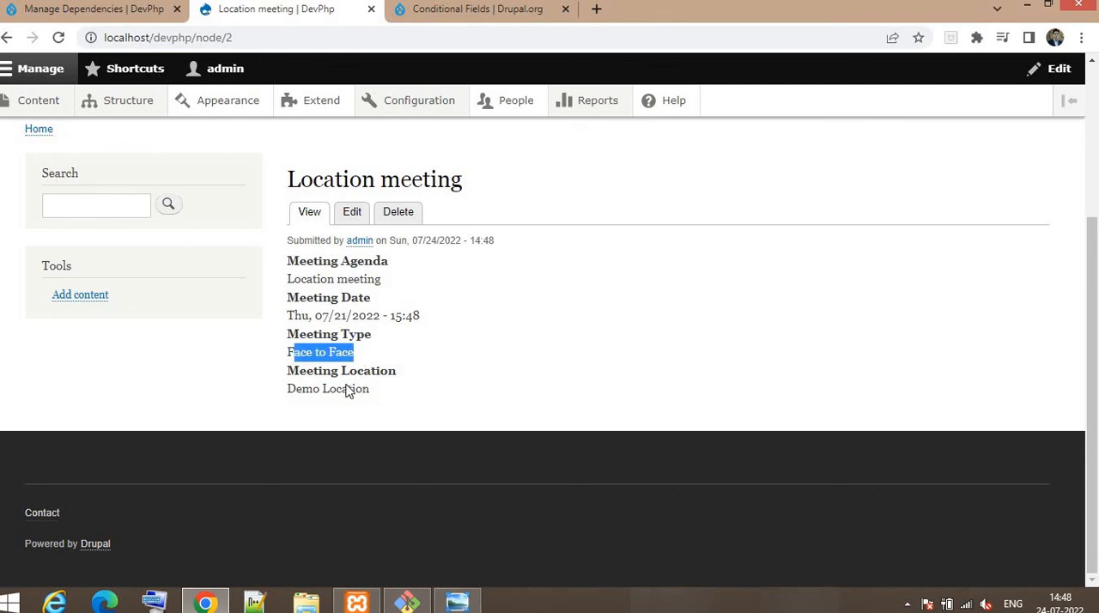
drag(289, 393, 382, 400)
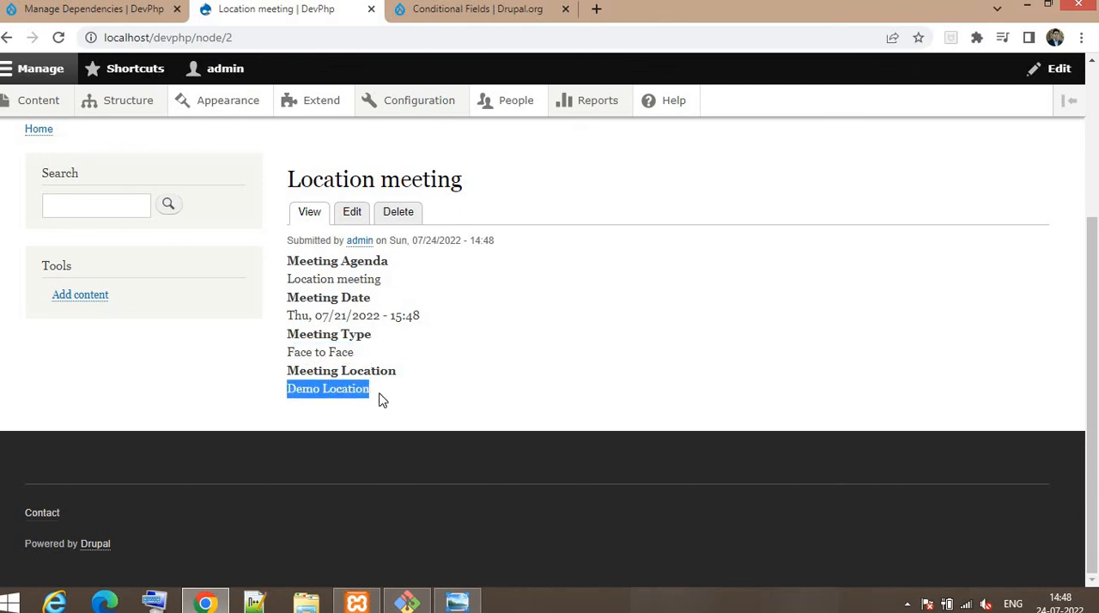
click(350, 388)
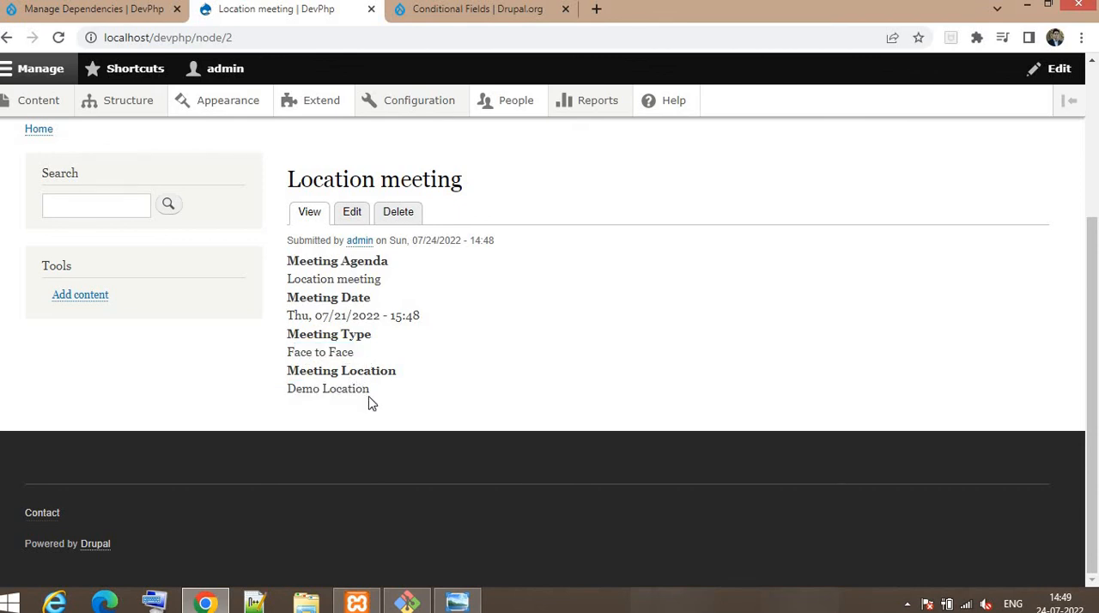
scroll(335, 386, up, 3)
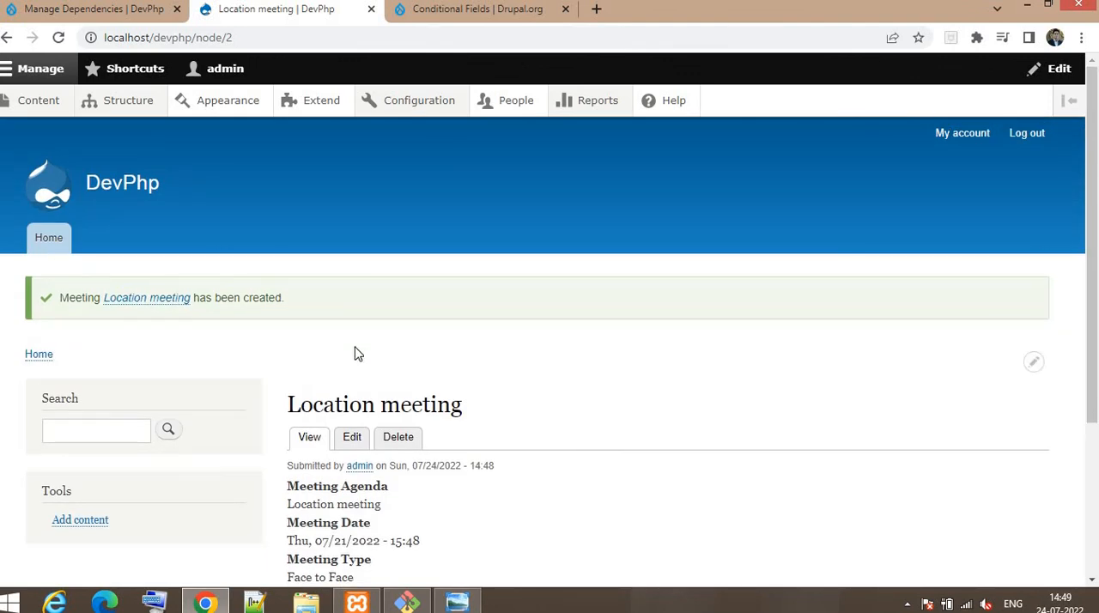
scroll(358, 354, down, 2)
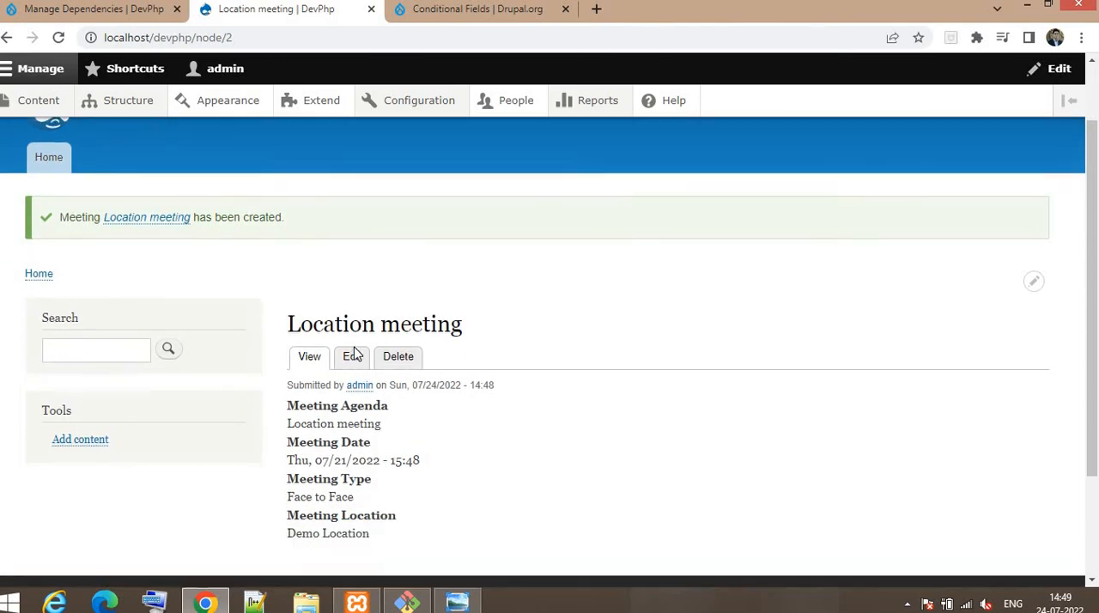